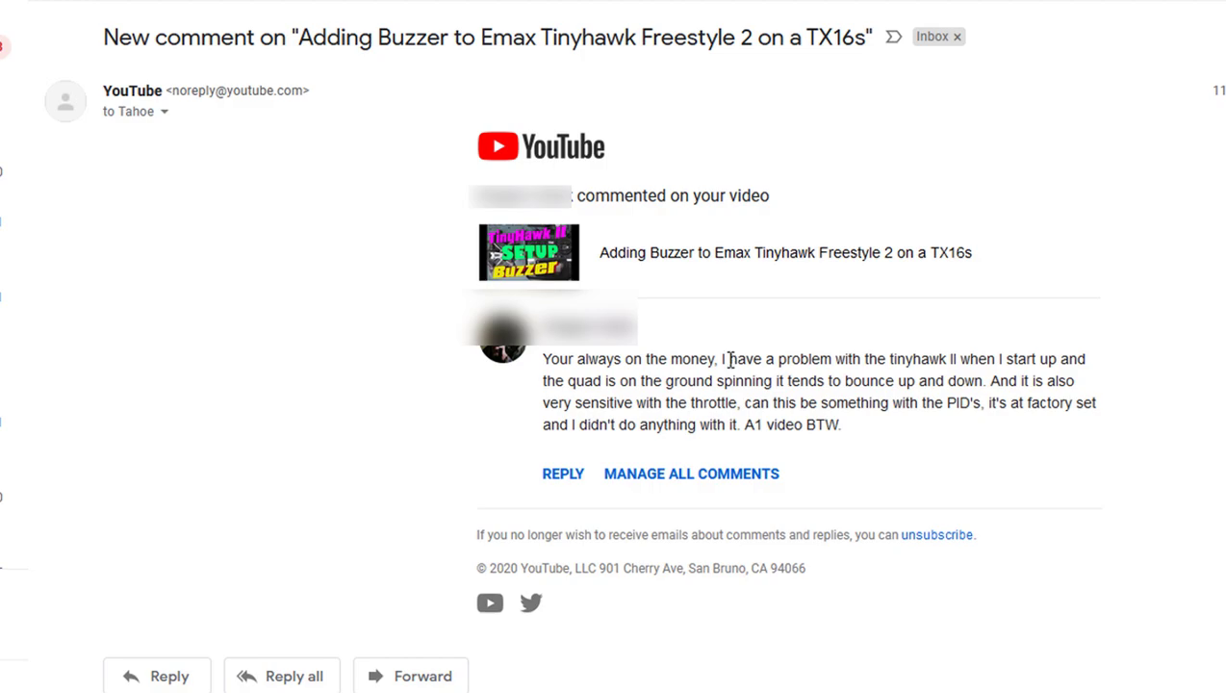
- Highlight the viewer's sentence about the Tinyhawk II's throttle sensitivity and PIDs
drag(729, 359, 985, 380)
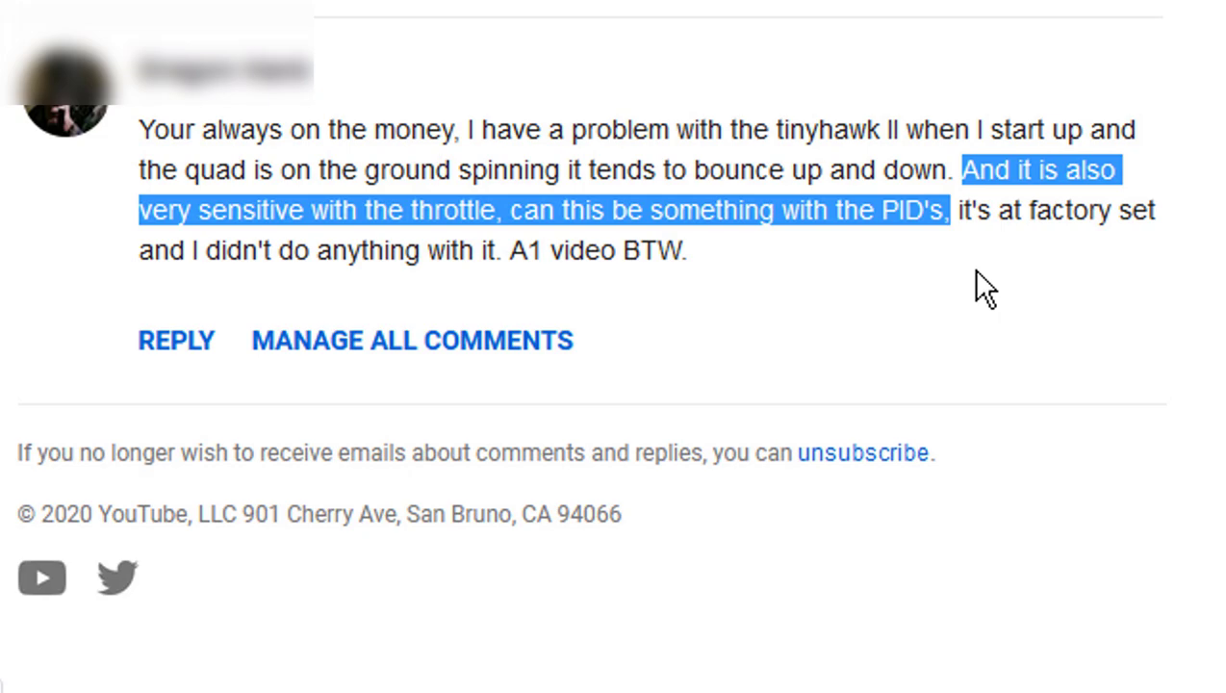
- Deselect the highlighted comment text in the Gmail message
click(950, 286)
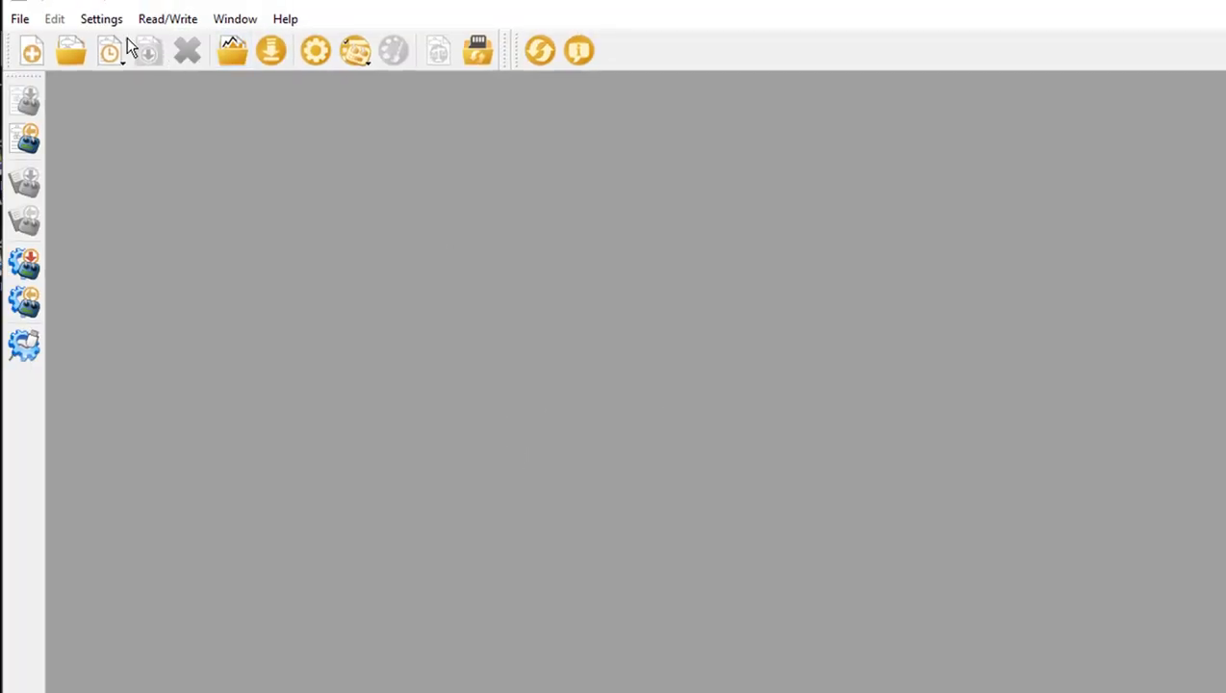
- Open POST2310-bu.otx from the recent files list
click(16, 21)
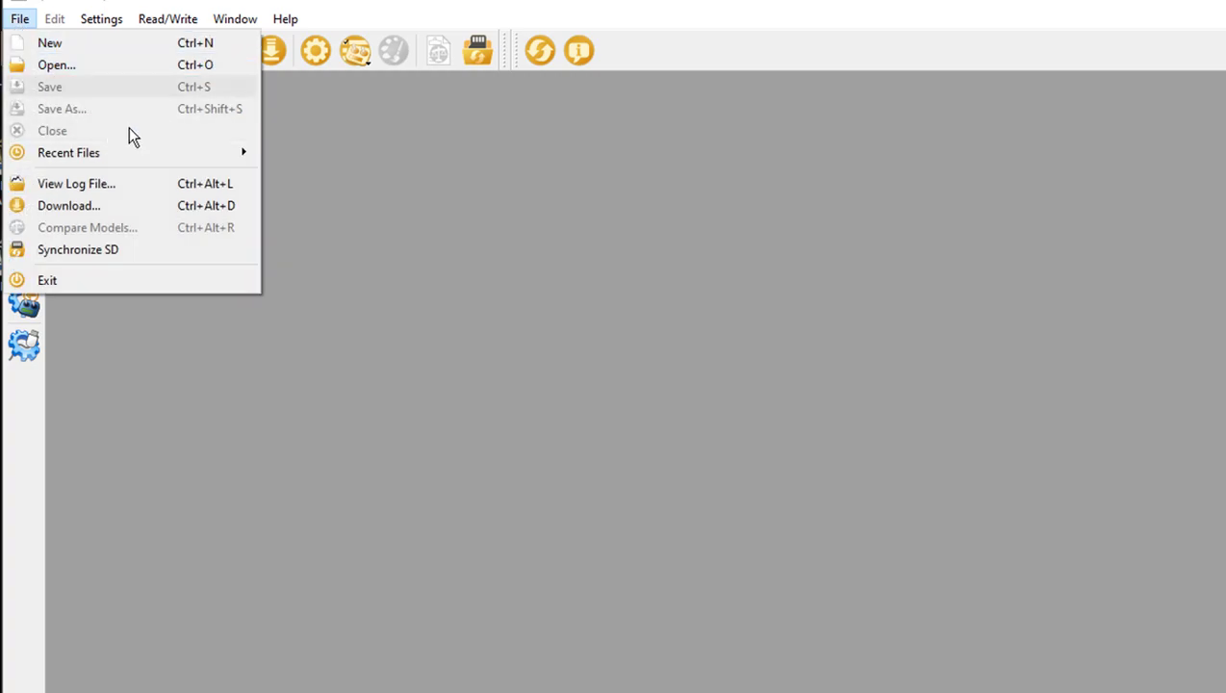
mouse_move(180, 156)
click(340, 155)
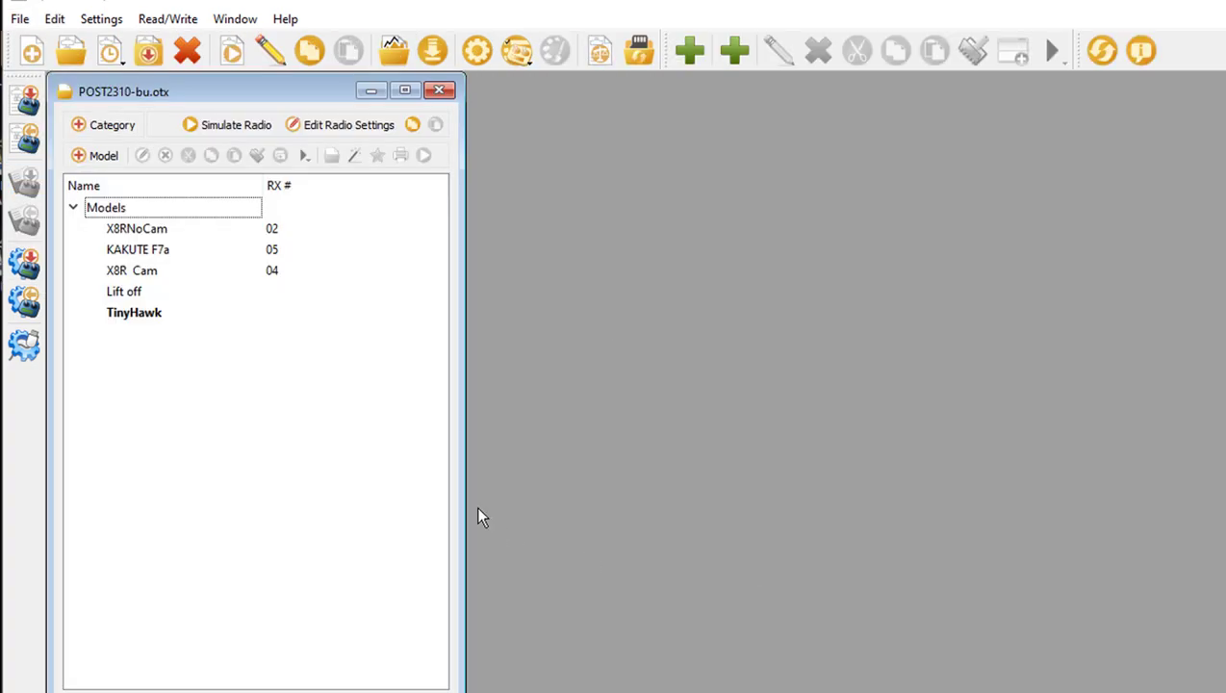
- Open the TinyHawk model, review its I3:Thr throttle input, and start the radio simulator
click(136, 323)
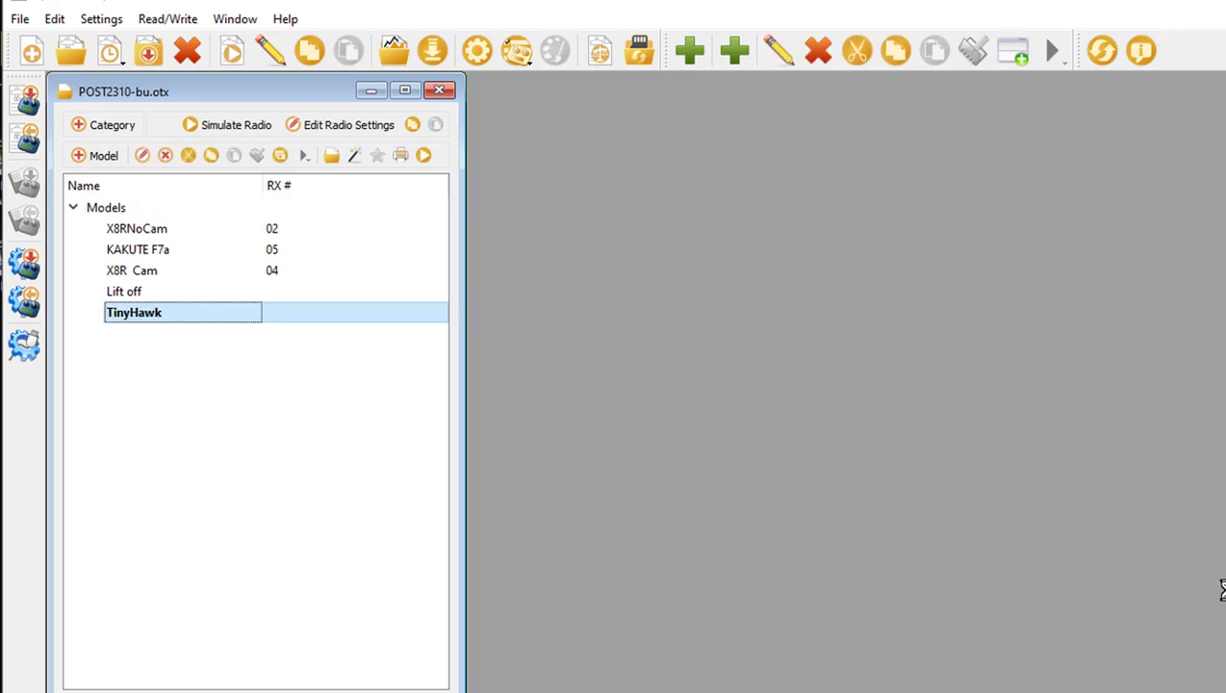
key(Return)
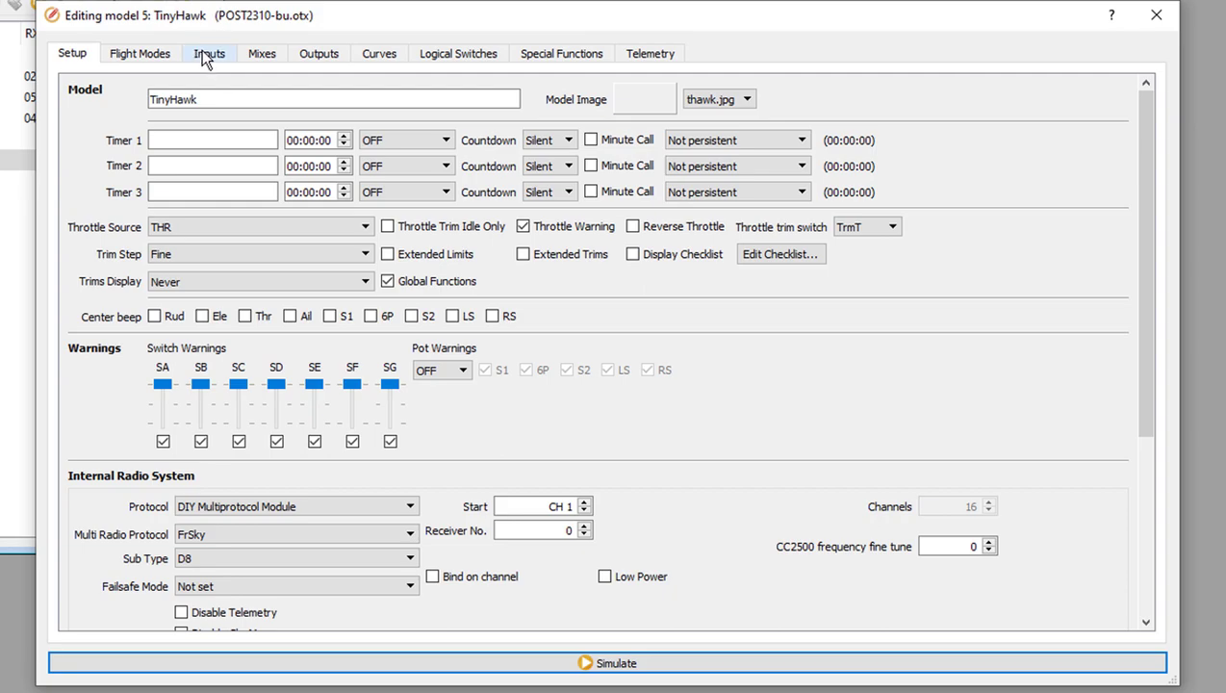
click(210, 59)
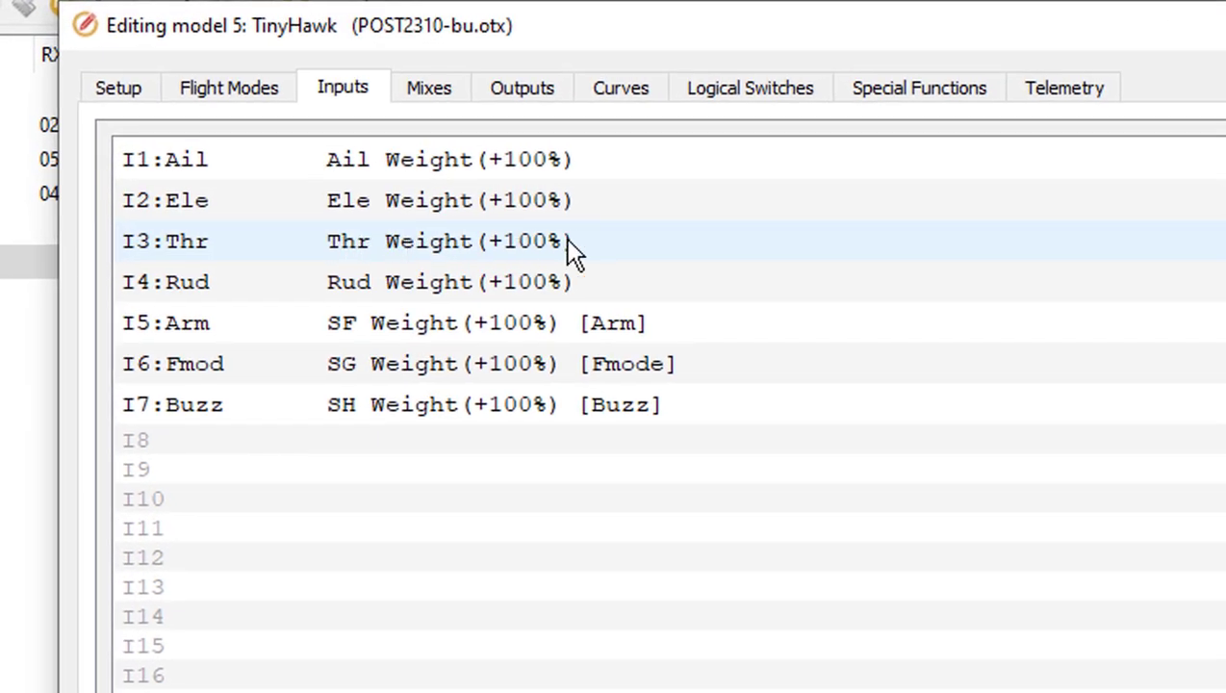
double_click(287, 254)
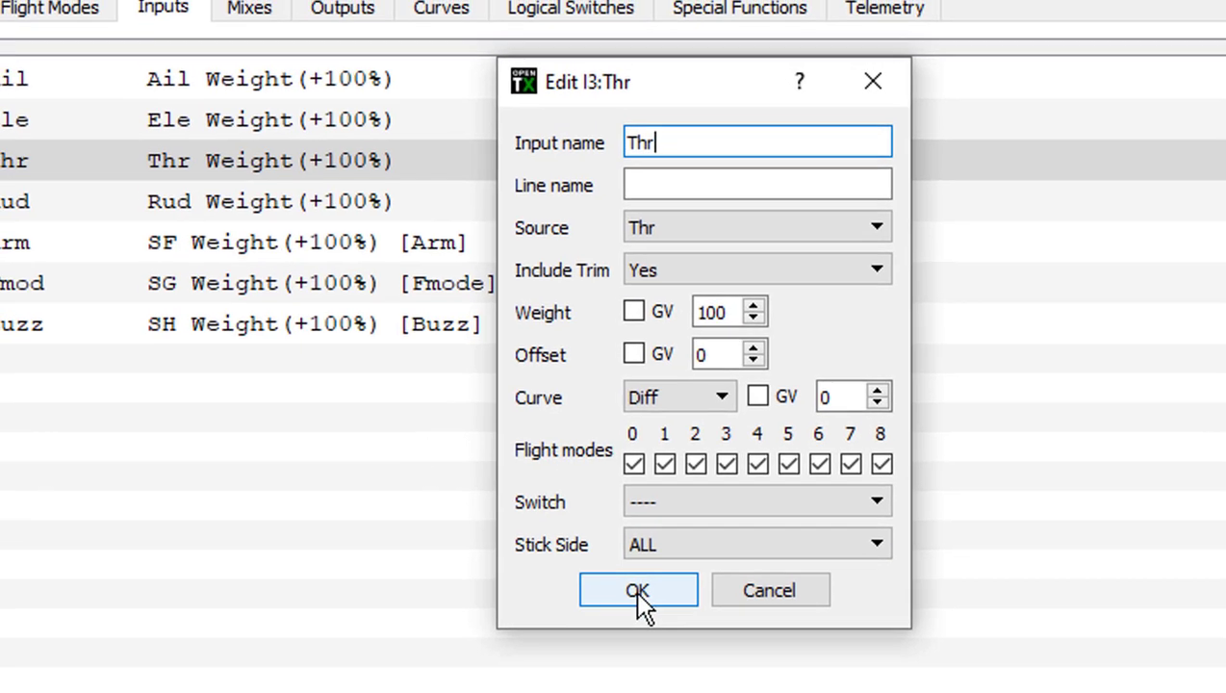
click(637, 589)
key(alt+s)
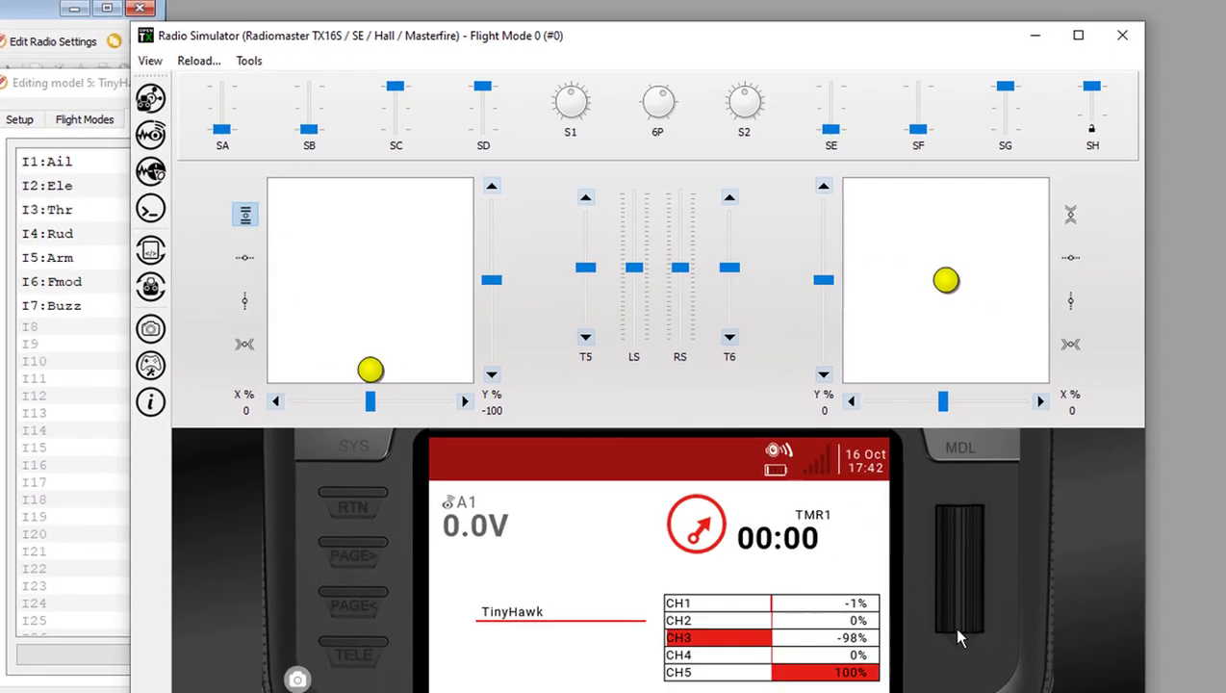
- Watch Ch03 swing 1000–2000us on the channels monitor while raising the throttle, then close the simulator
click(945, 625)
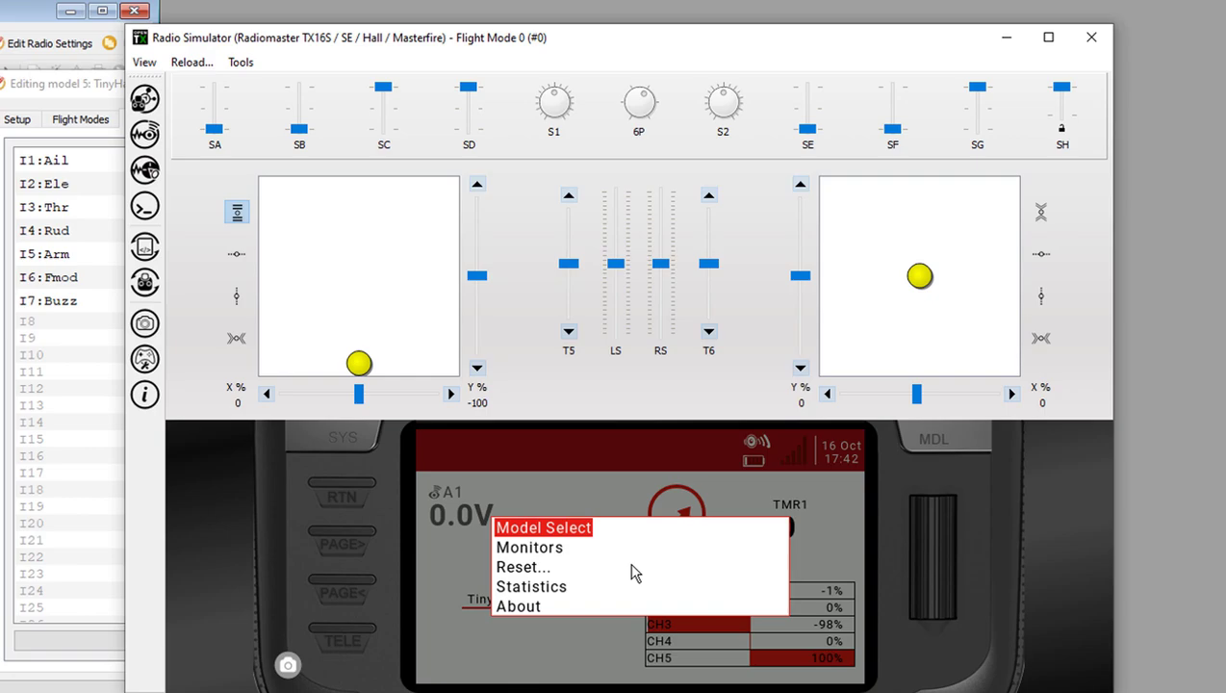
scroll(631, 575, down, 1)
middle_click(558, 574)
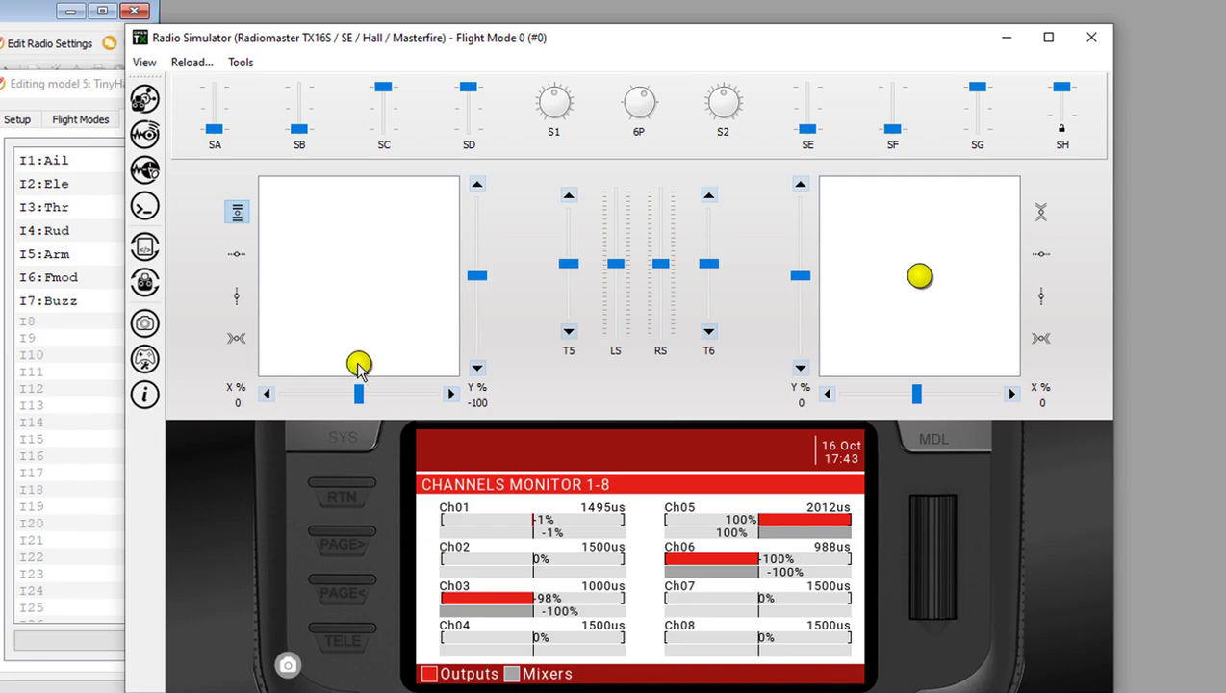
drag(358, 365, 512, 619)
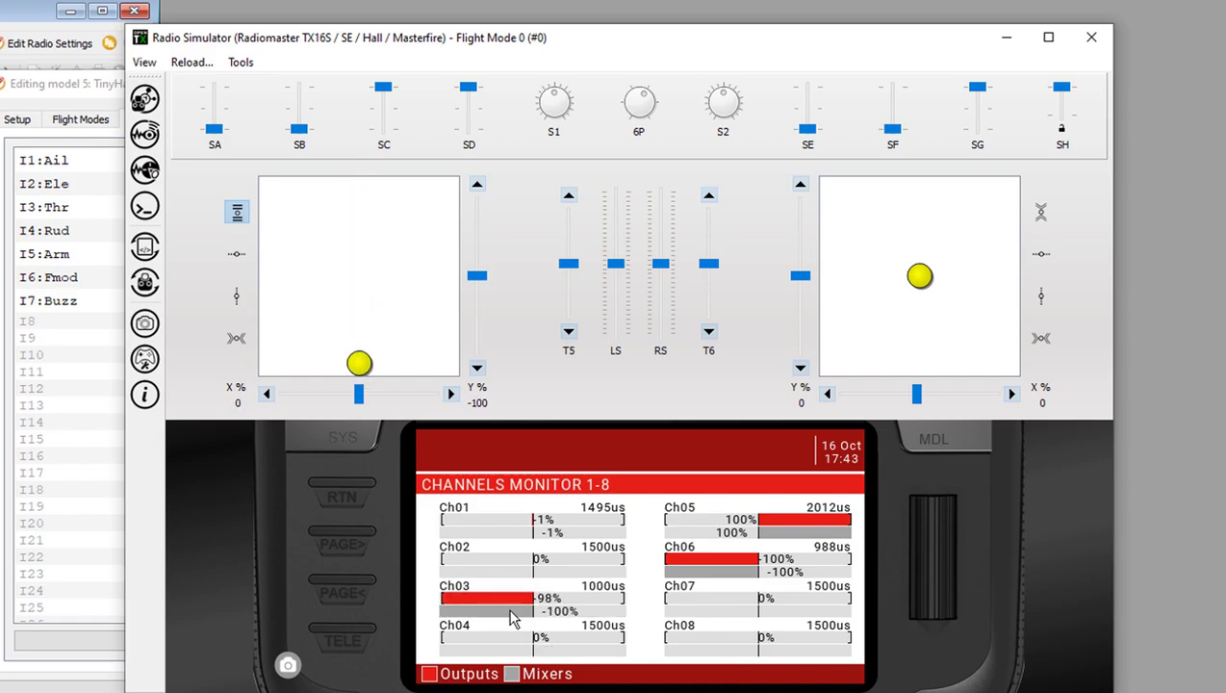
click(1091, 38)
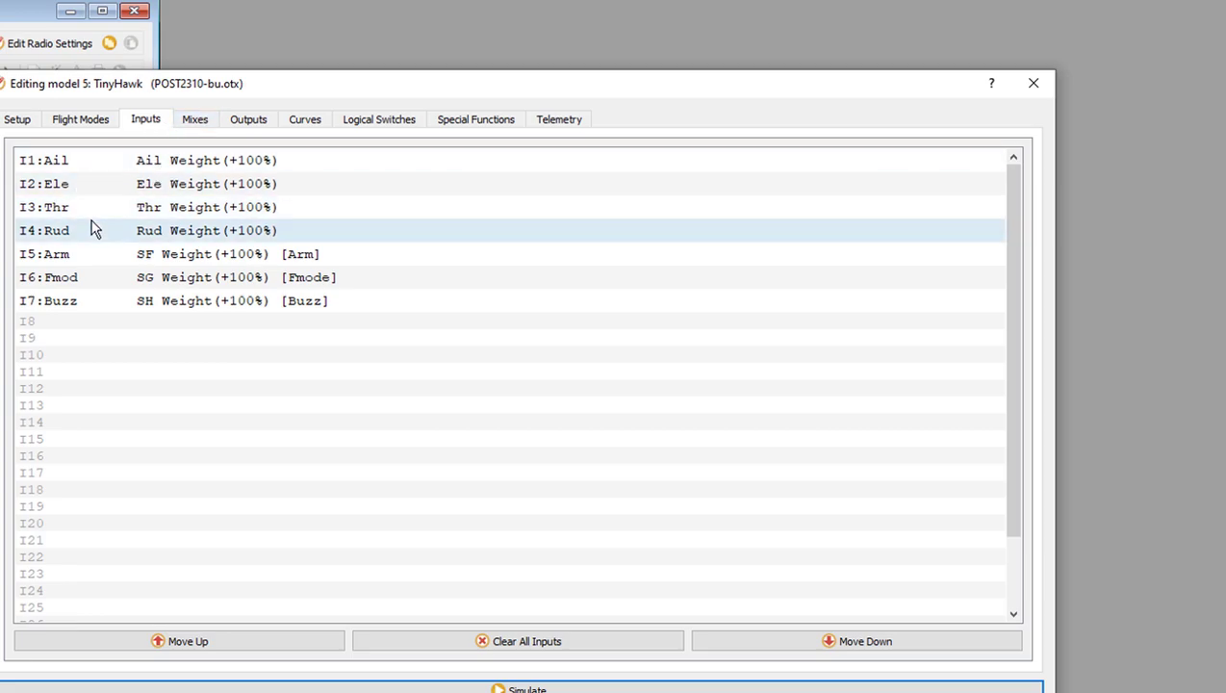
- Set I3:Thr weight to 75 and confirm Ch03 now spans 1125–1875us in the simulator
double_click(140, 211)
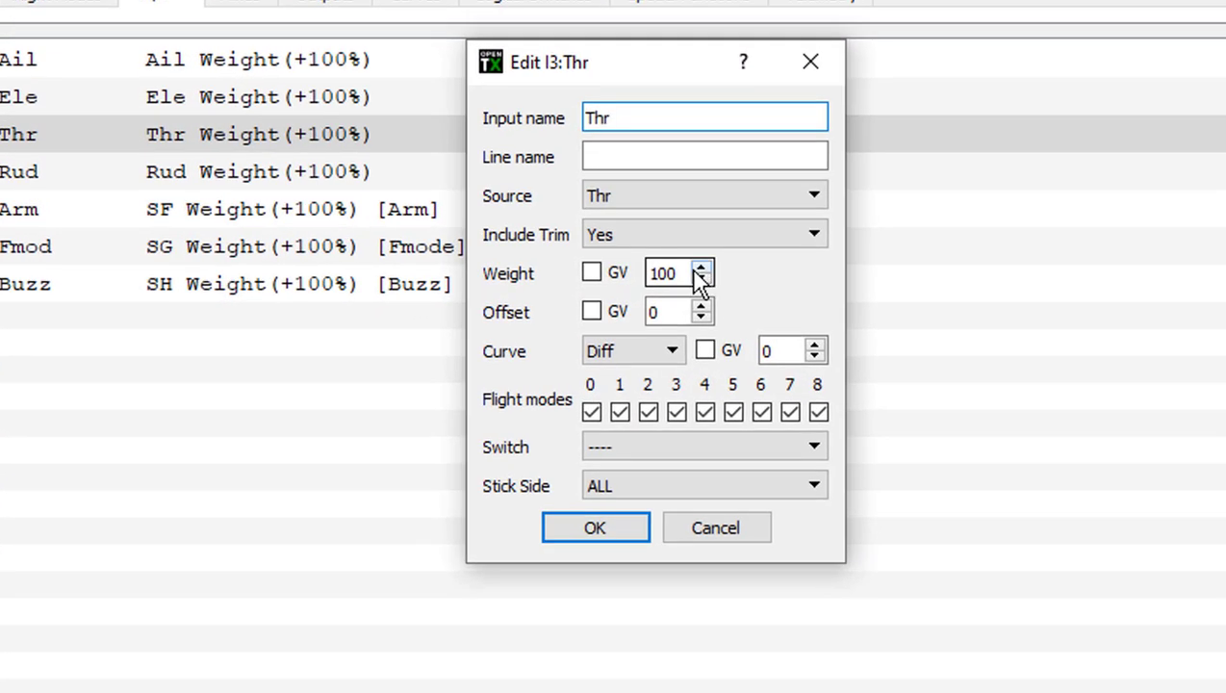
double_click(664, 273)
text(75)
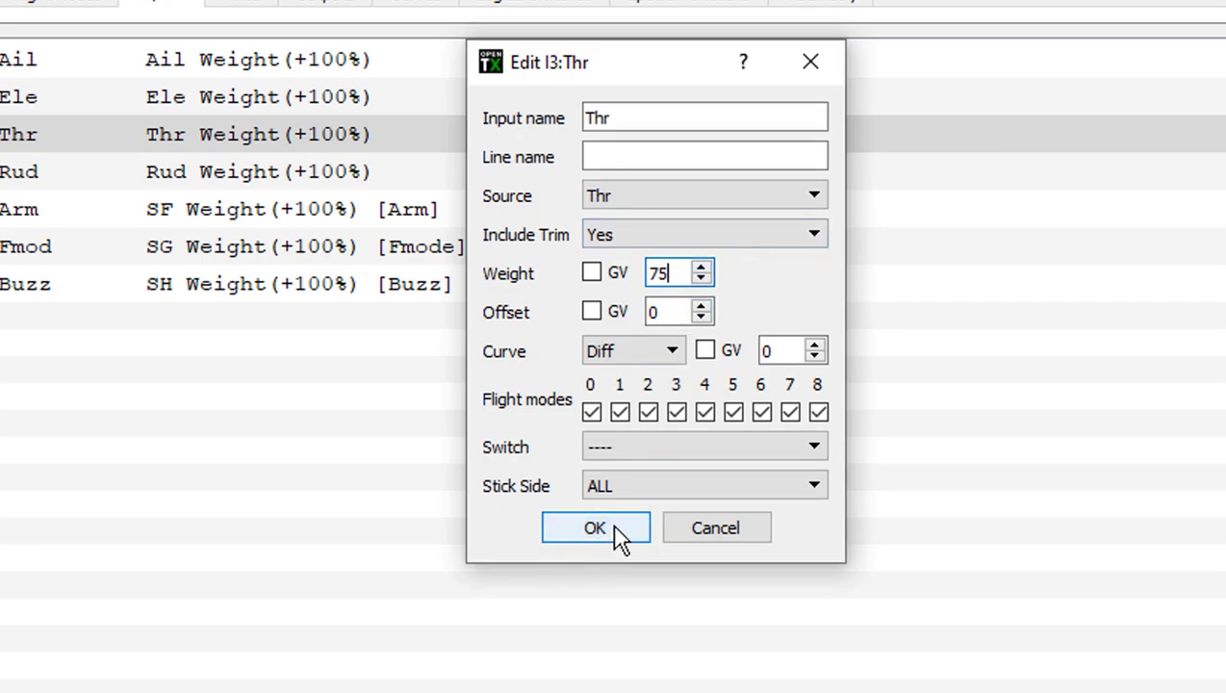
click(619, 536)
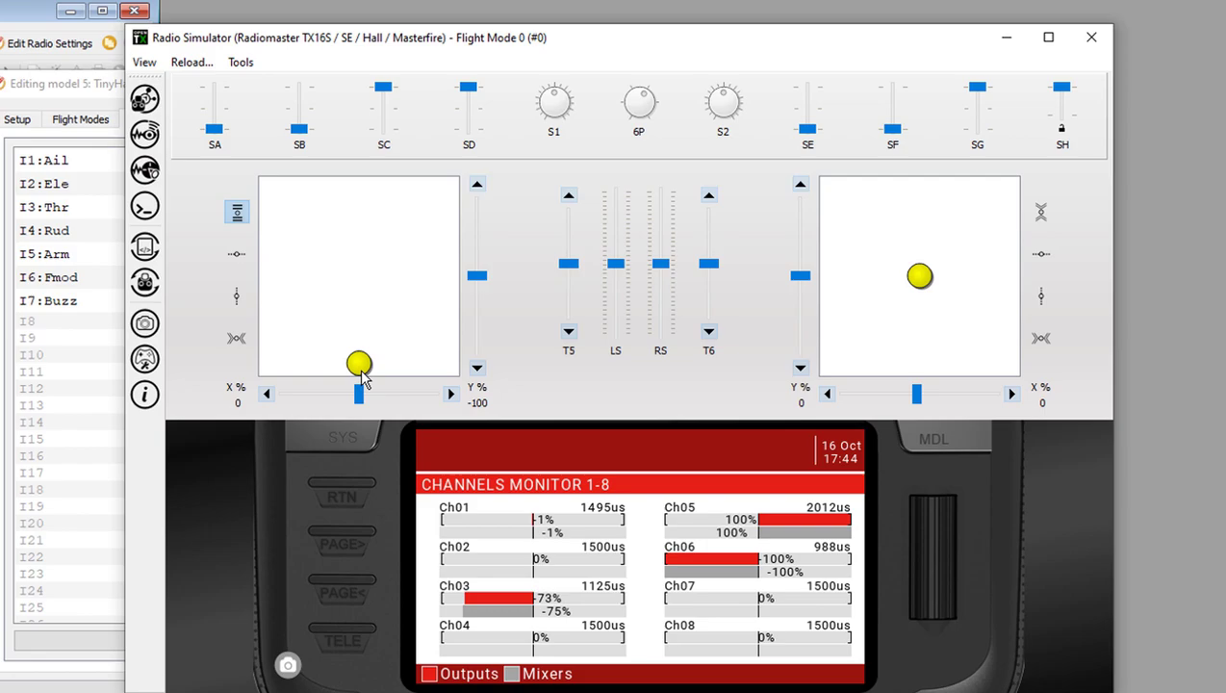
drag(361, 377, 359, 402)
- Add a -25 offset to the 75% I3:Thr input and relaunch the simulator
click(1091, 37)
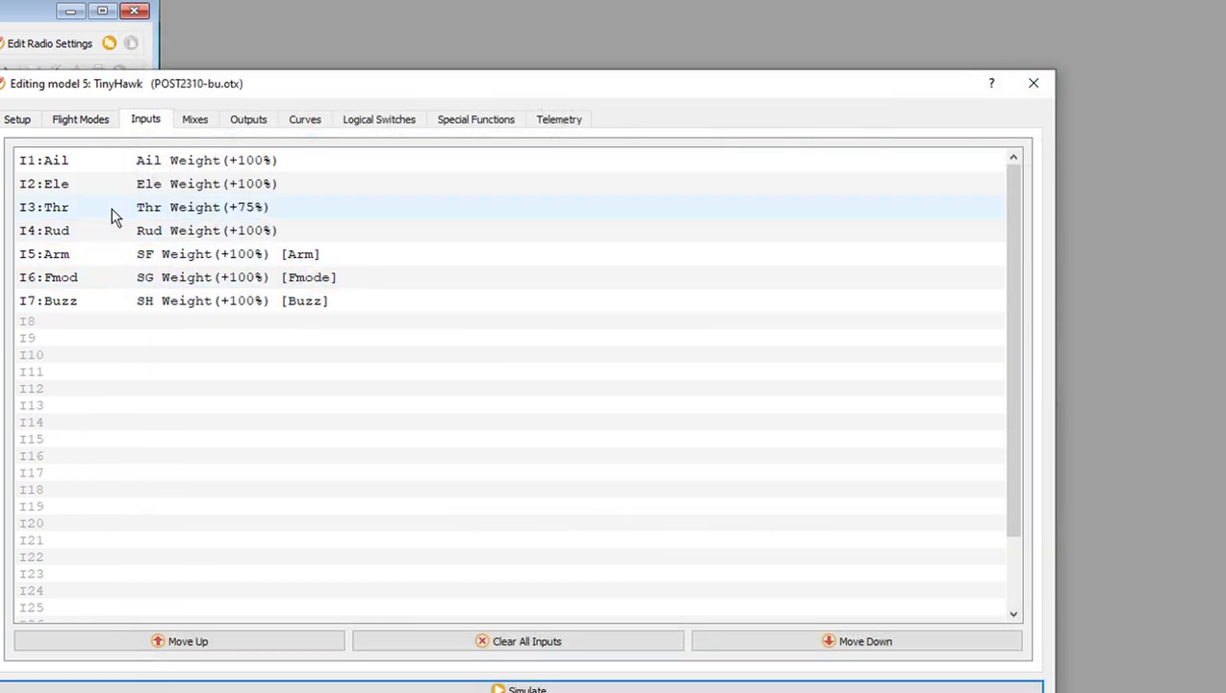
double_click(156, 210)
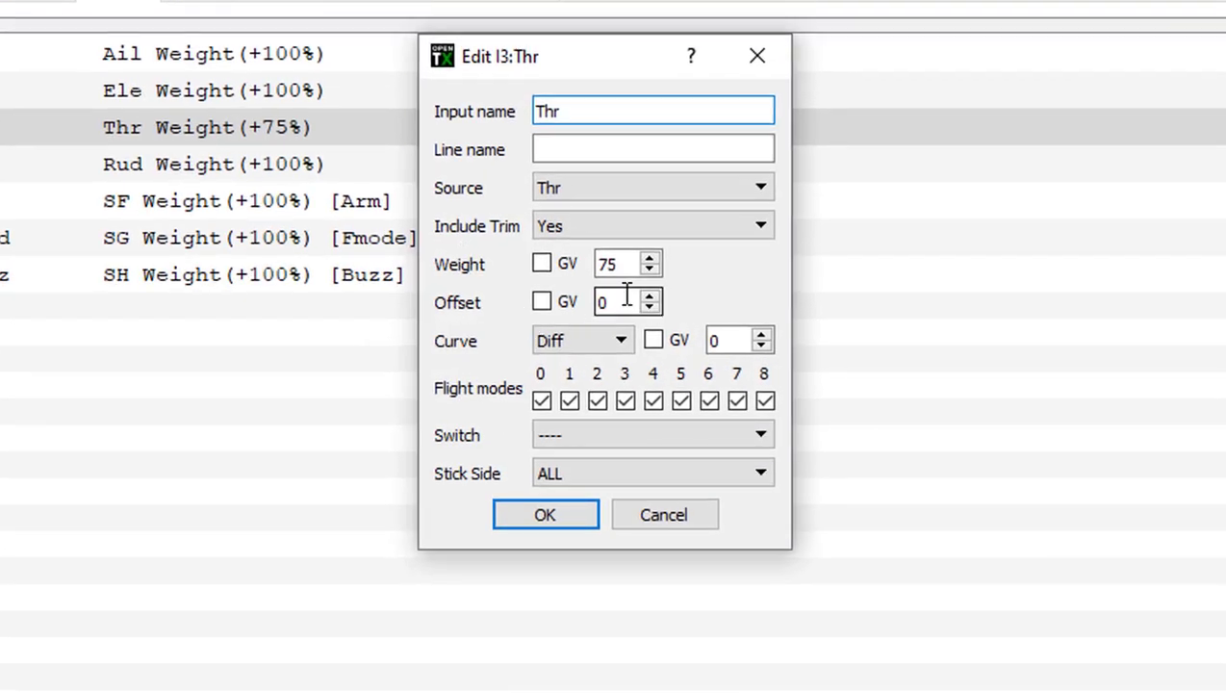
click(628, 302)
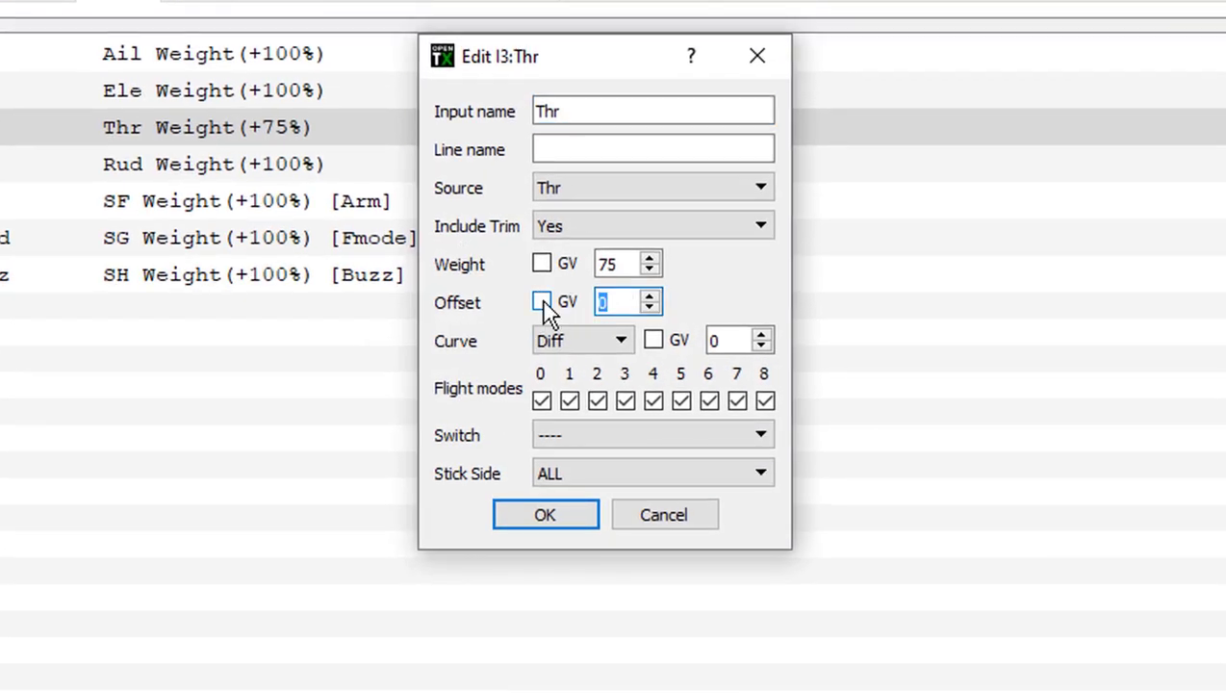
text(-25)
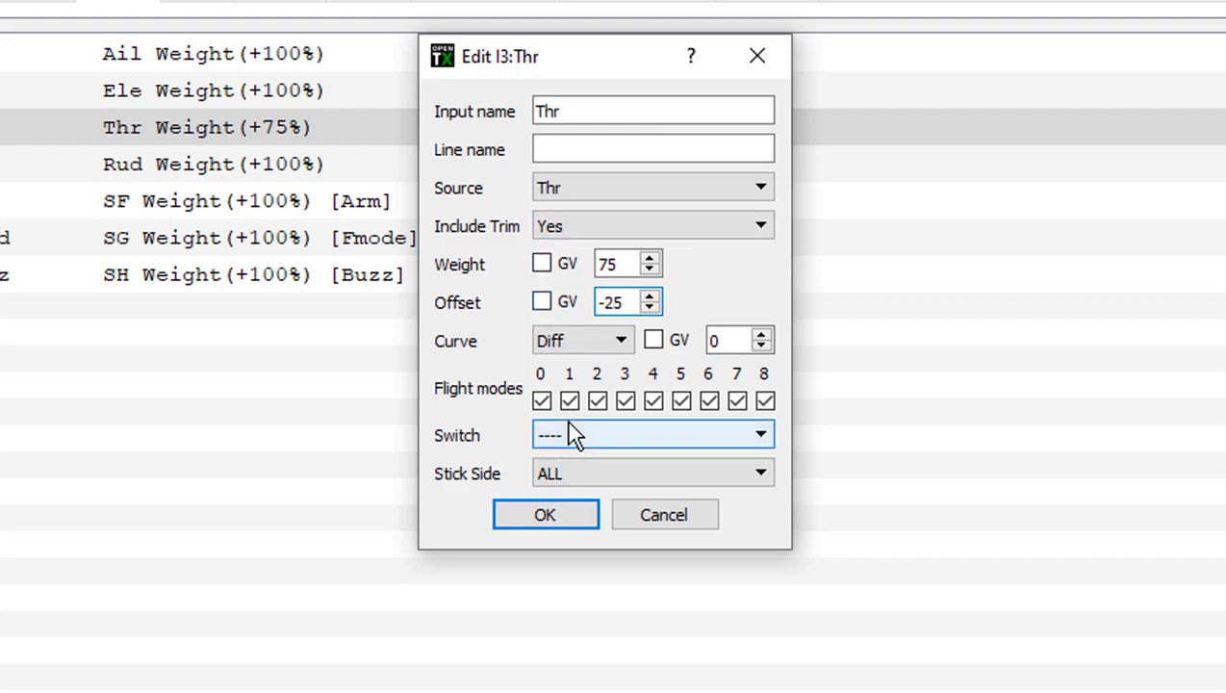
click(544, 513)
key(F4)
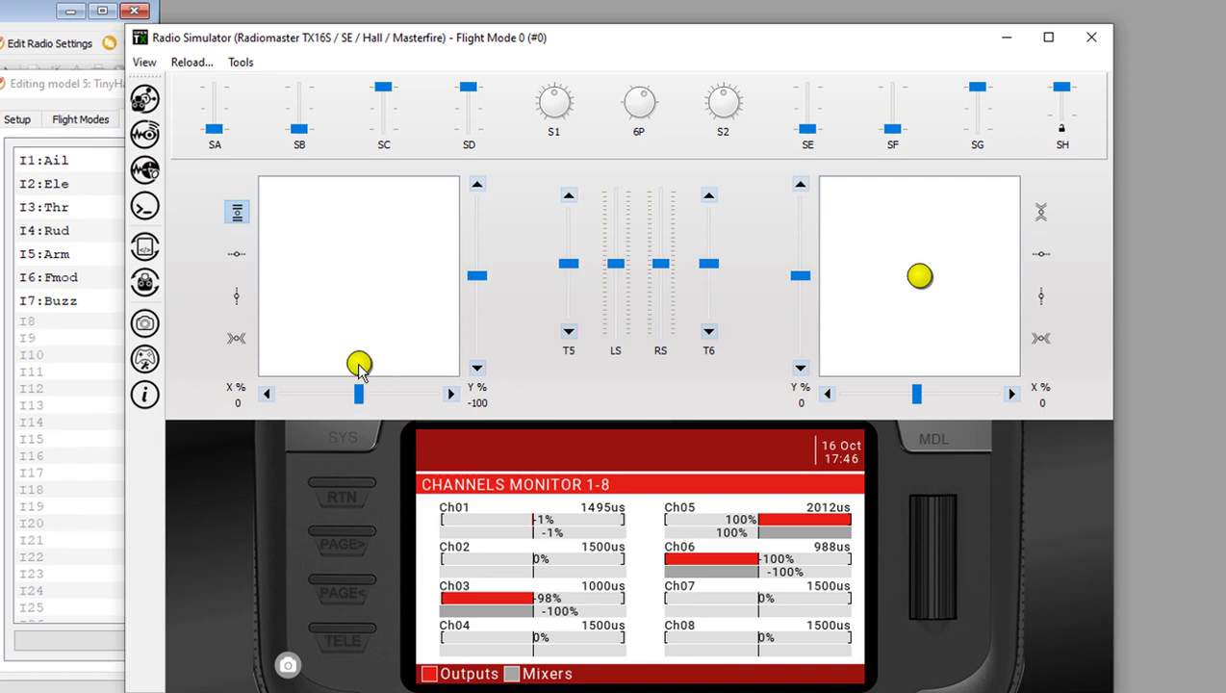
drag(358, 370, 358, 190)
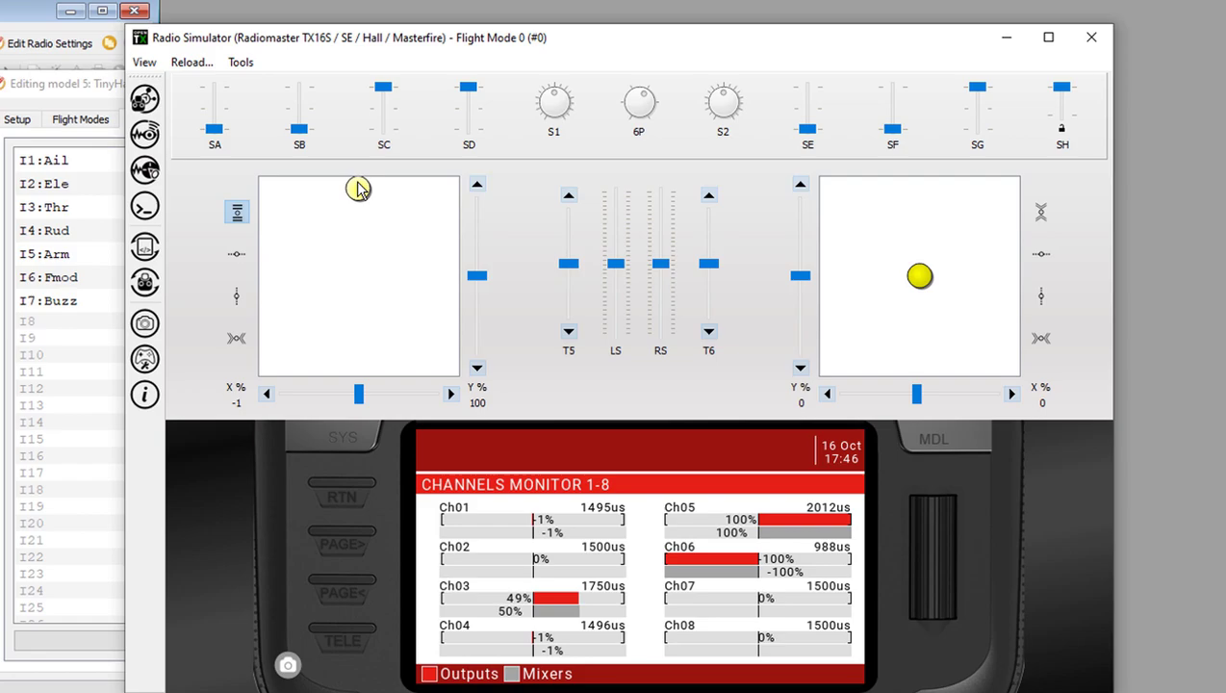
drag(358, 190, 359, 392)
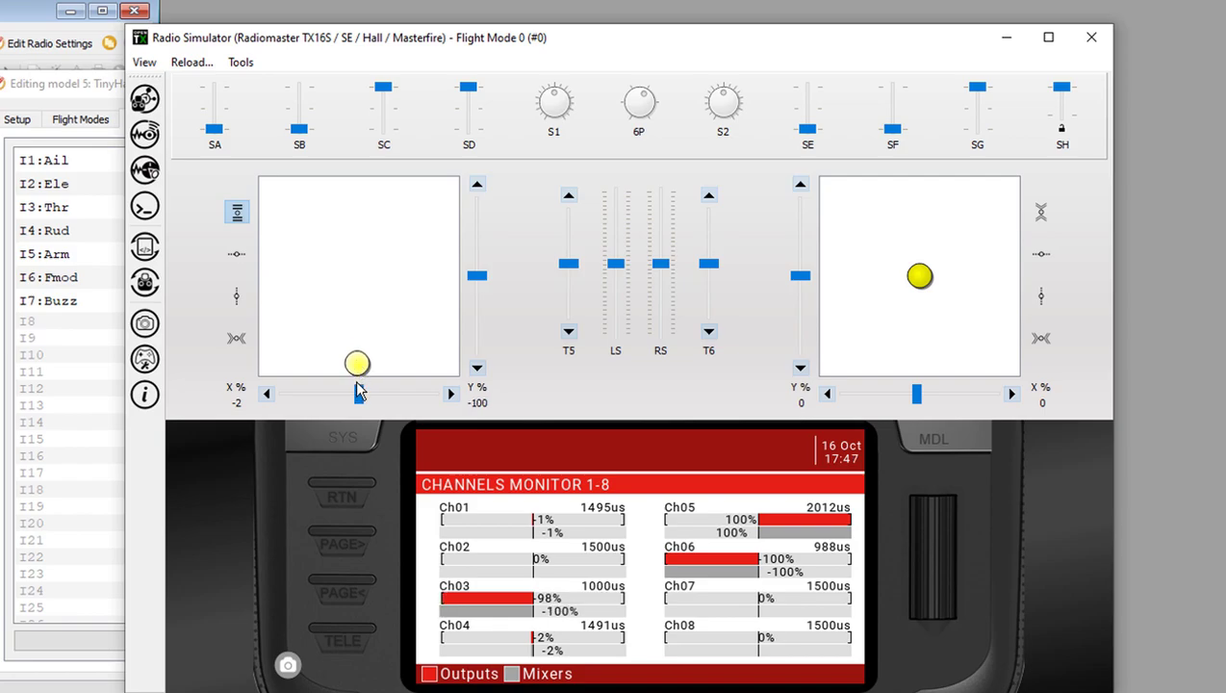
mouse_move(355, 366)
mouse_down()
mouse_move(356, 190)
mouse_move(359, 397)
mouse_move(358, 206)
mouse_move(367, 276)
mouse_move(356, 385)
mouse_move(347, 188)
mouse_move(356, 383)
mouse_up()
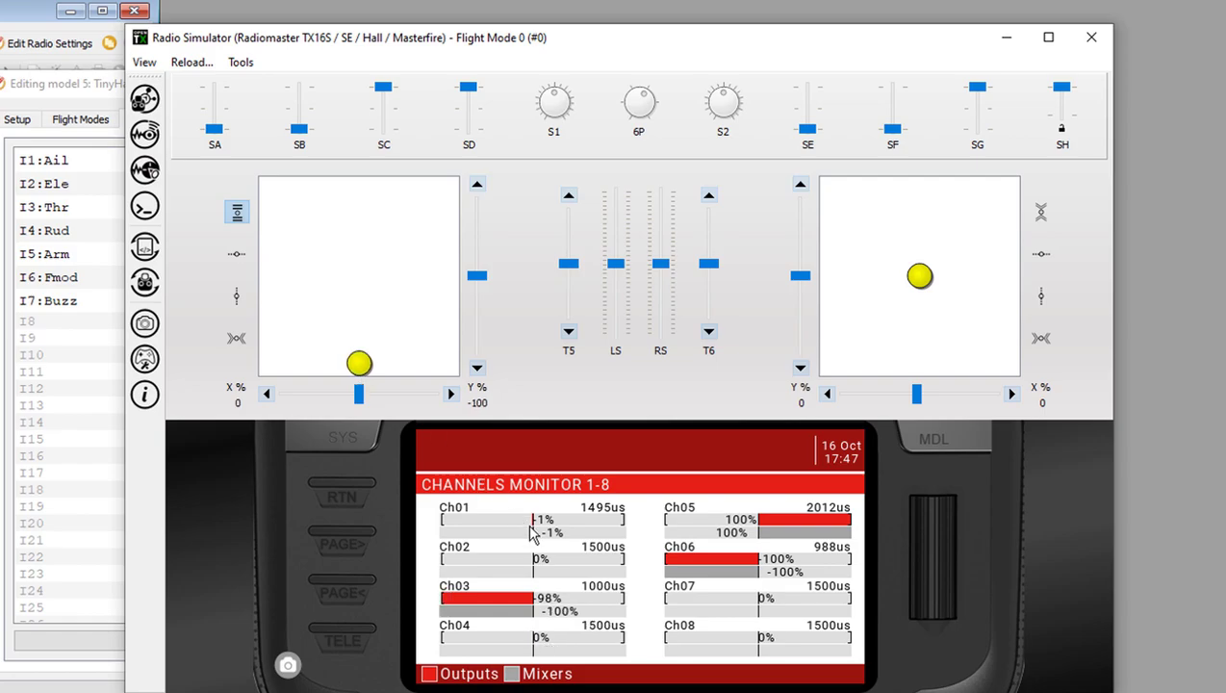
- Reset I3:Thr to 100% weight with 0 offset and test Ch03's full 1000–2000us range
click(1094, 39)
click(264, 209)
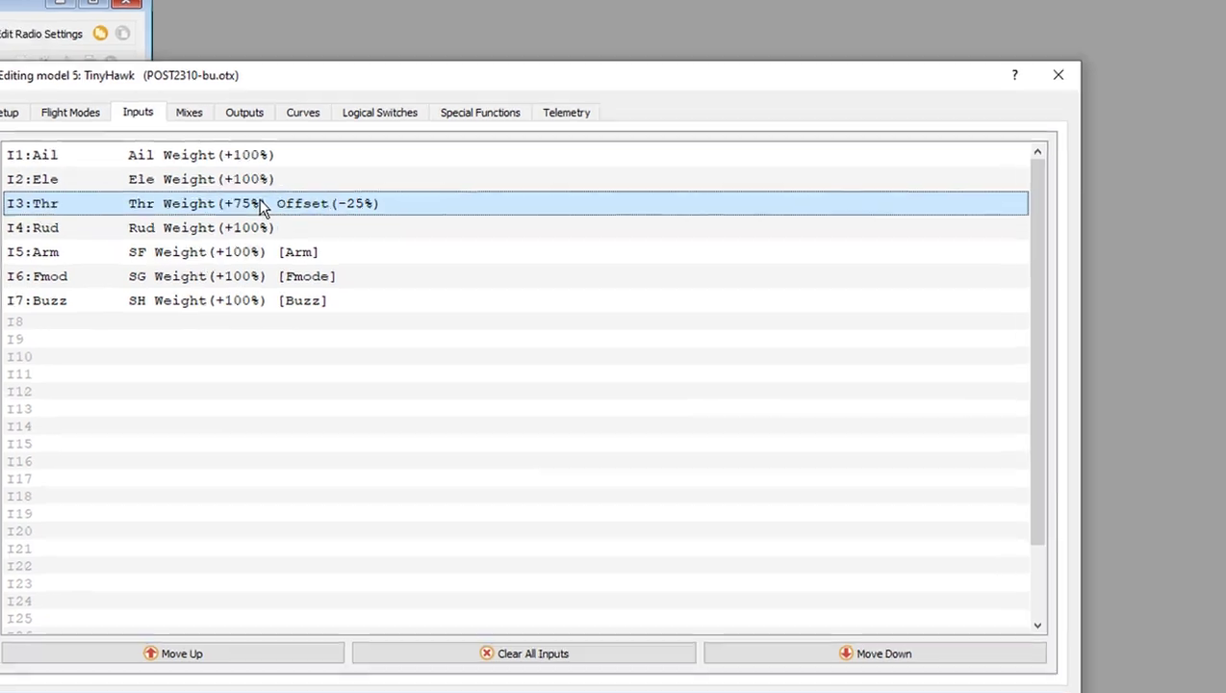
double_click(257, 204)
double_click(460, 292)
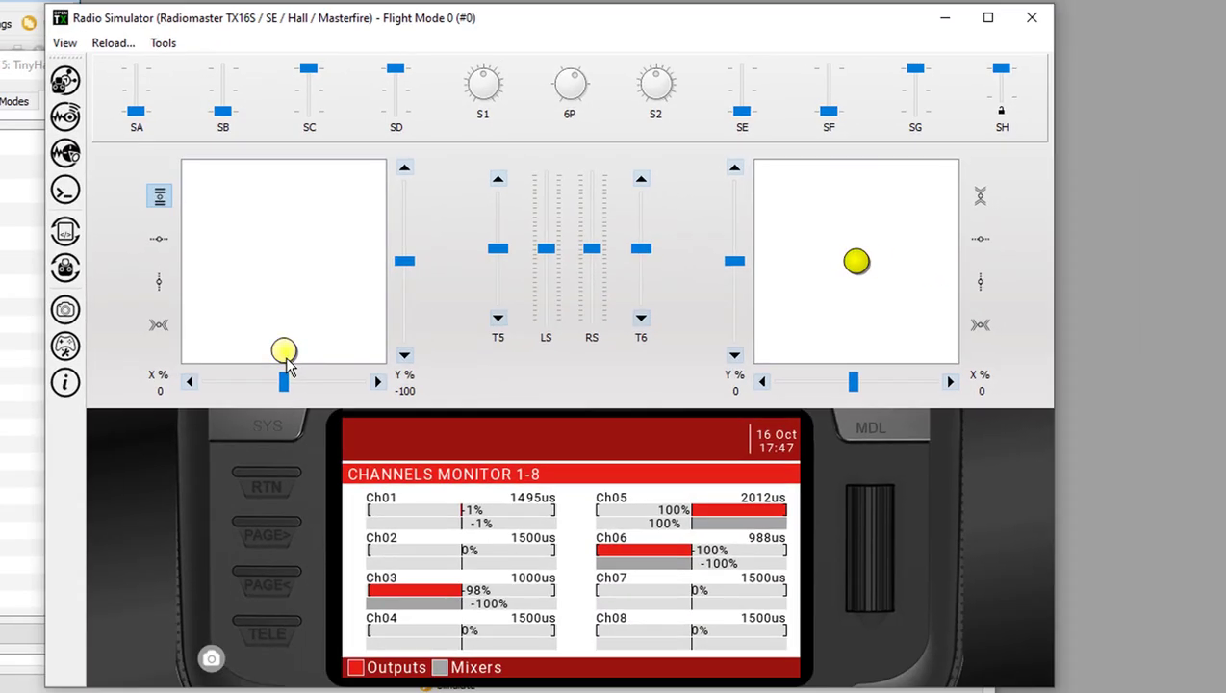
mouse_move(289, 366)
mouse_down()
mouse_move(274, 169)
mouse_move(286, 385)
mouse_up()
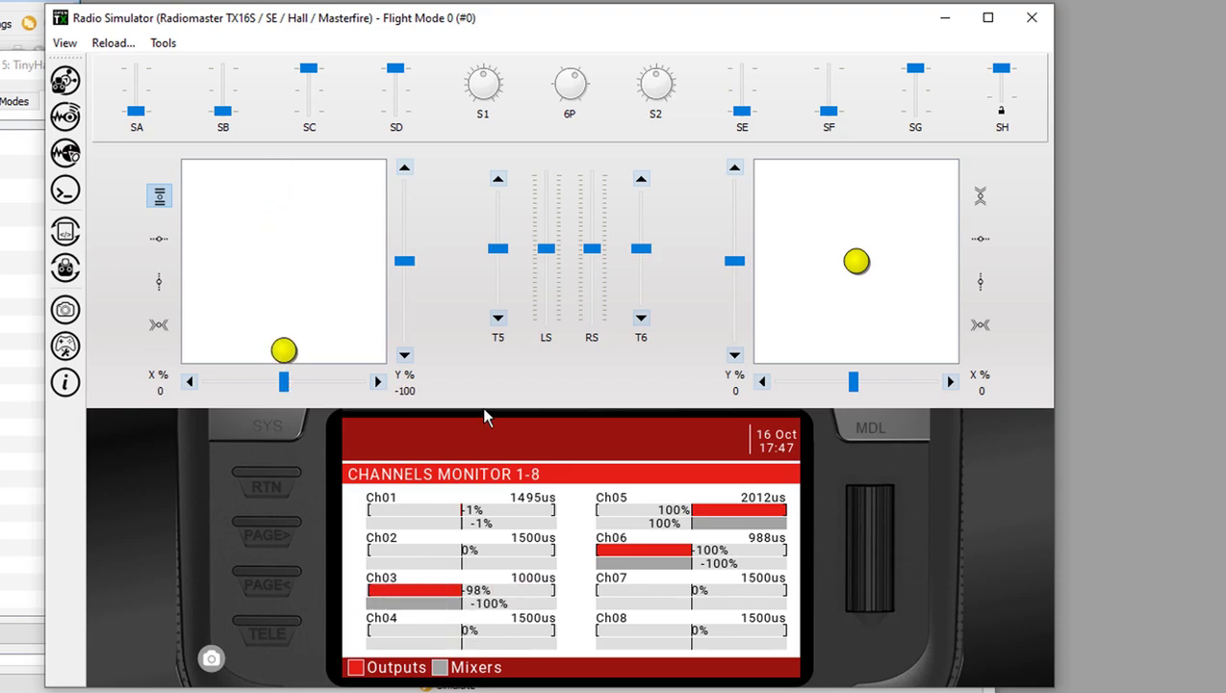
click(1037, 16)
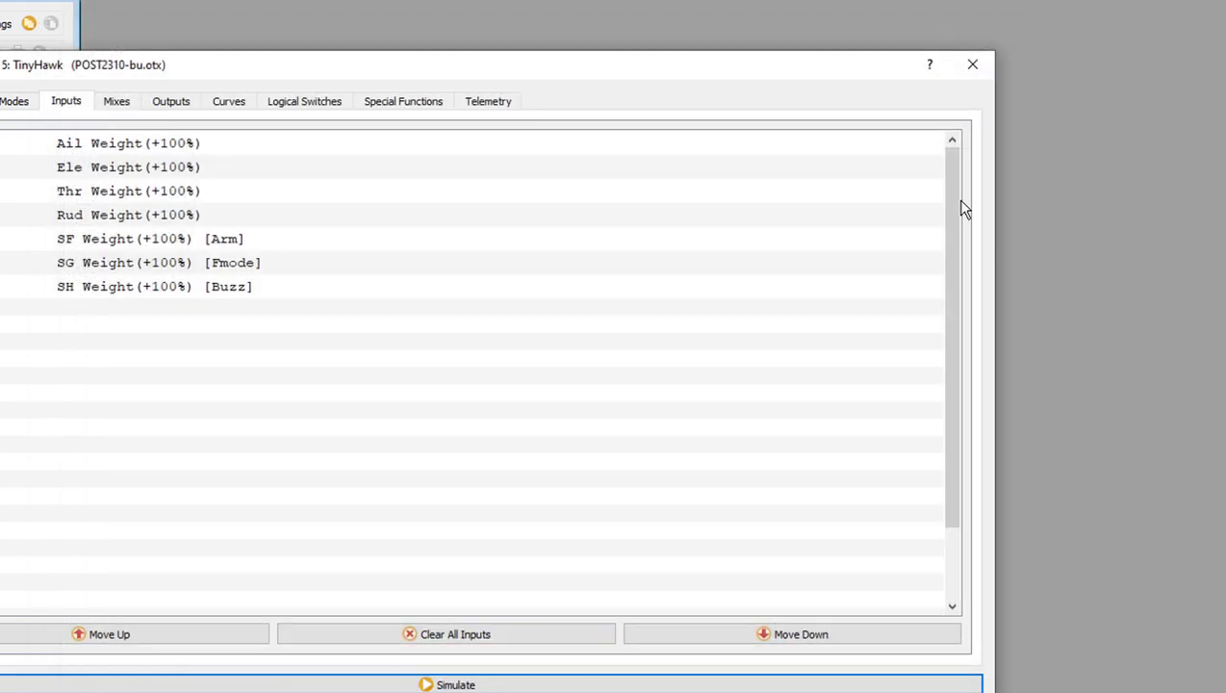
- Enable Curve 1 and set its five points to -100, -100, -100, -100, 100
click(231, 102)
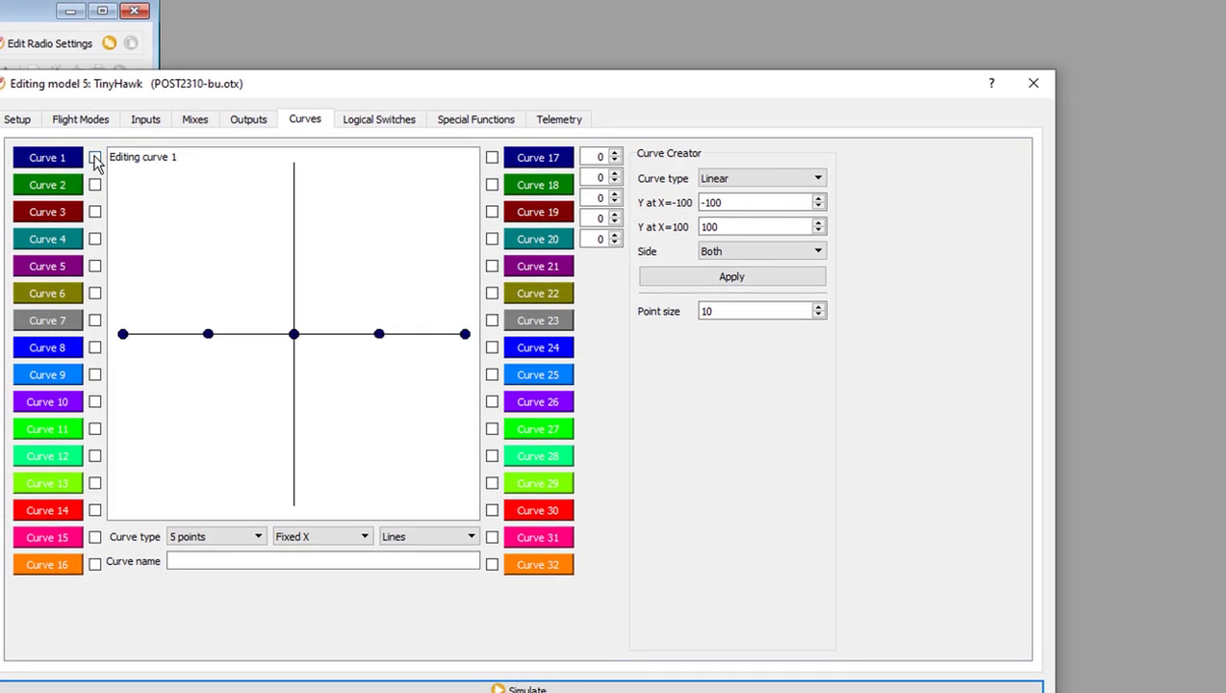
click(95, 158)
drag(122, 335, 135, 532)
drag(208, 334, 213, 544)
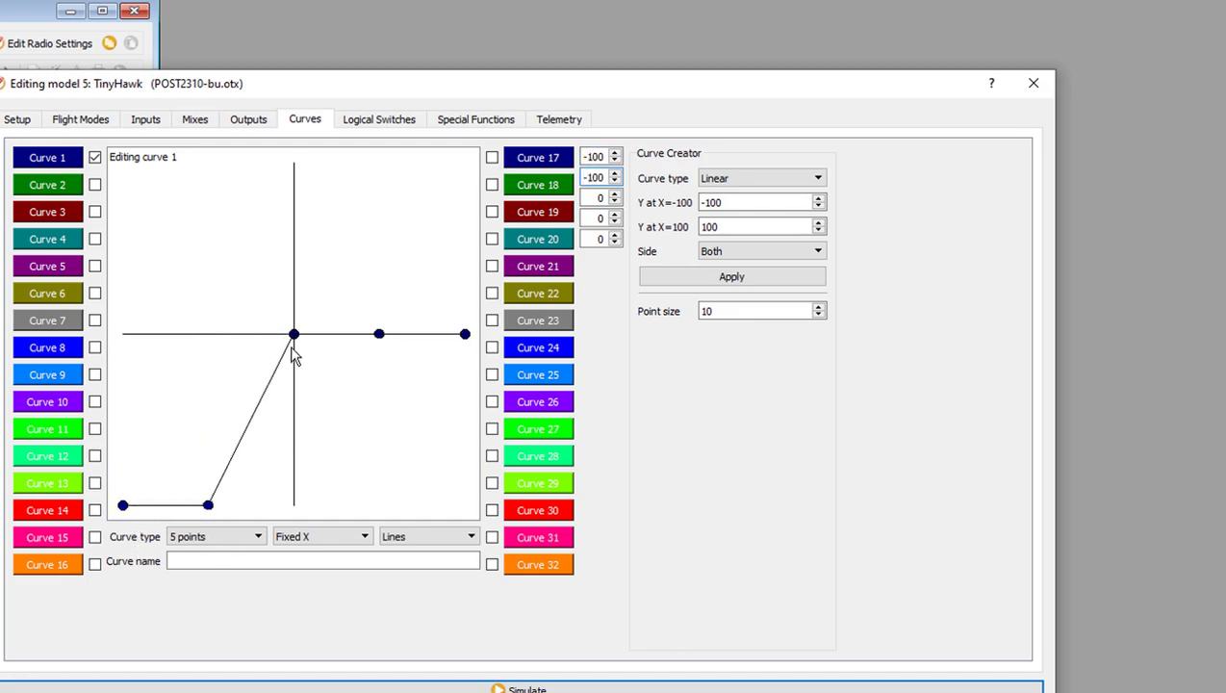
drag(293, 335, 296, 524)
drag(379, 337, 407, 509)
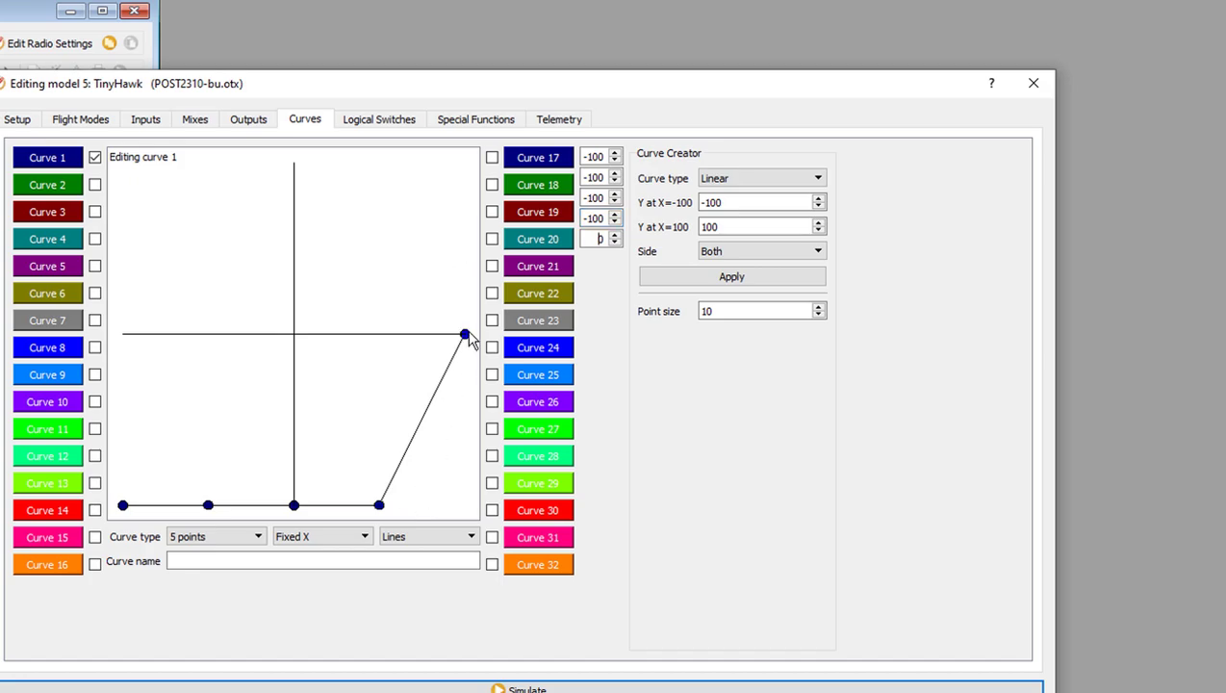
drag(468, 338, 465, 162)
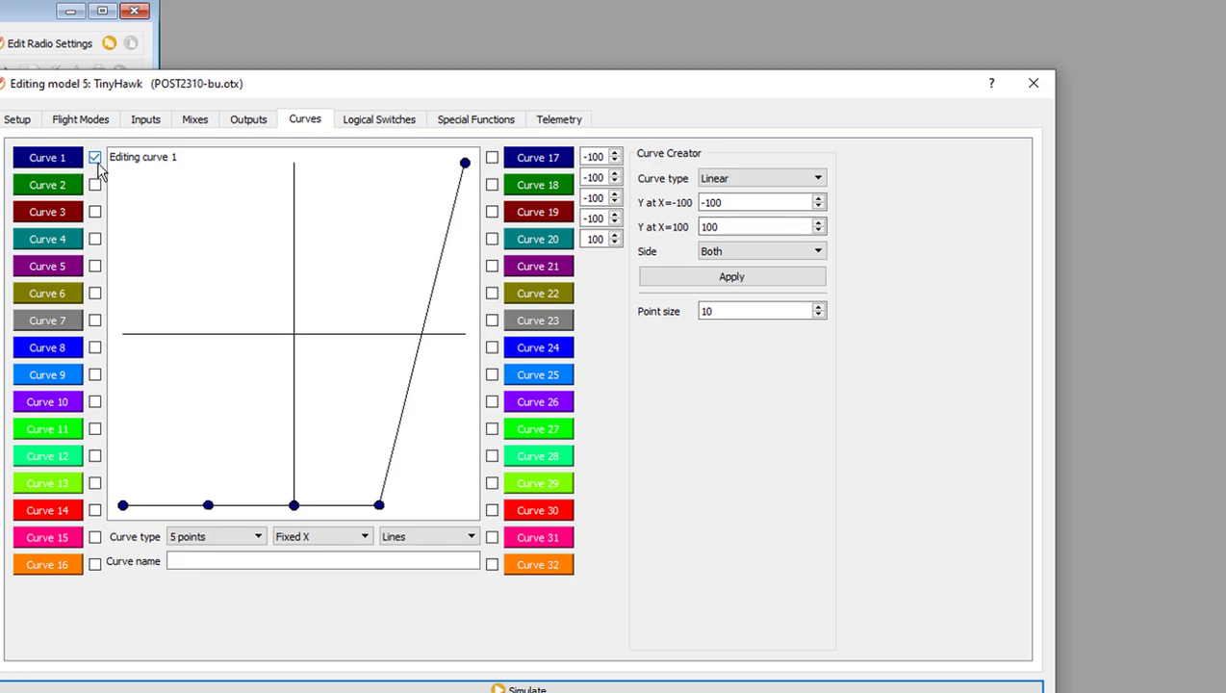
click(145, 120)
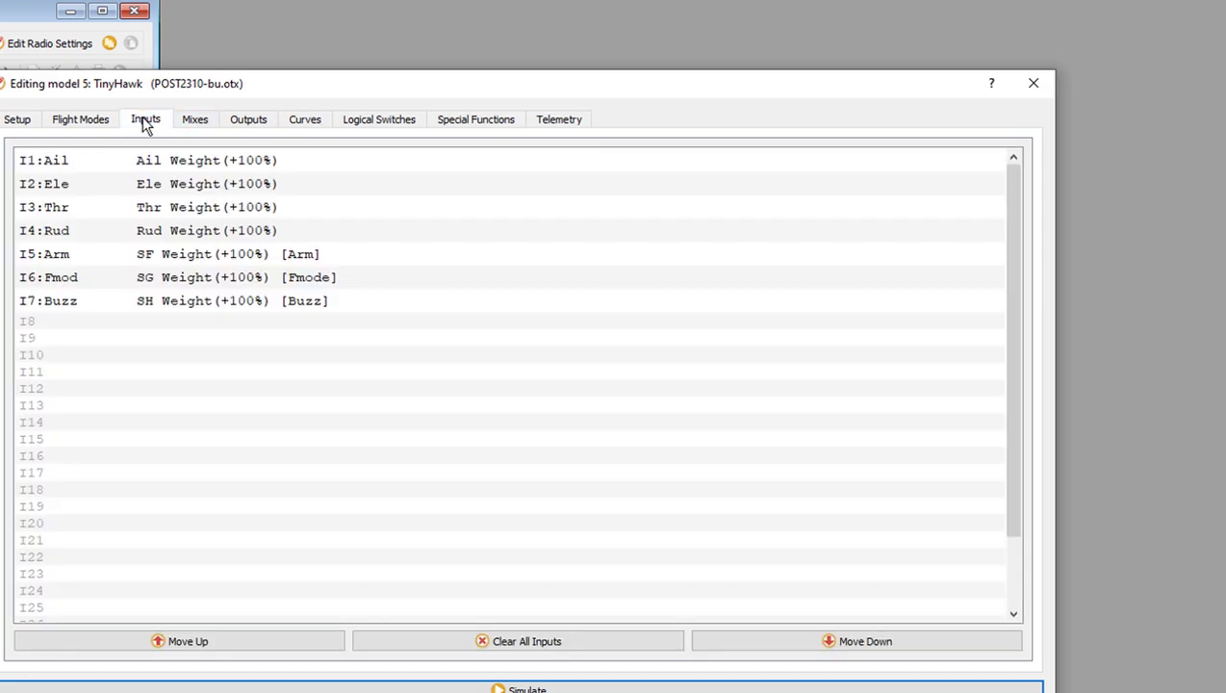
- Set I3:Thr's curve type to Curve and select CV1, keeping +100% weight
double_click(108, 206)
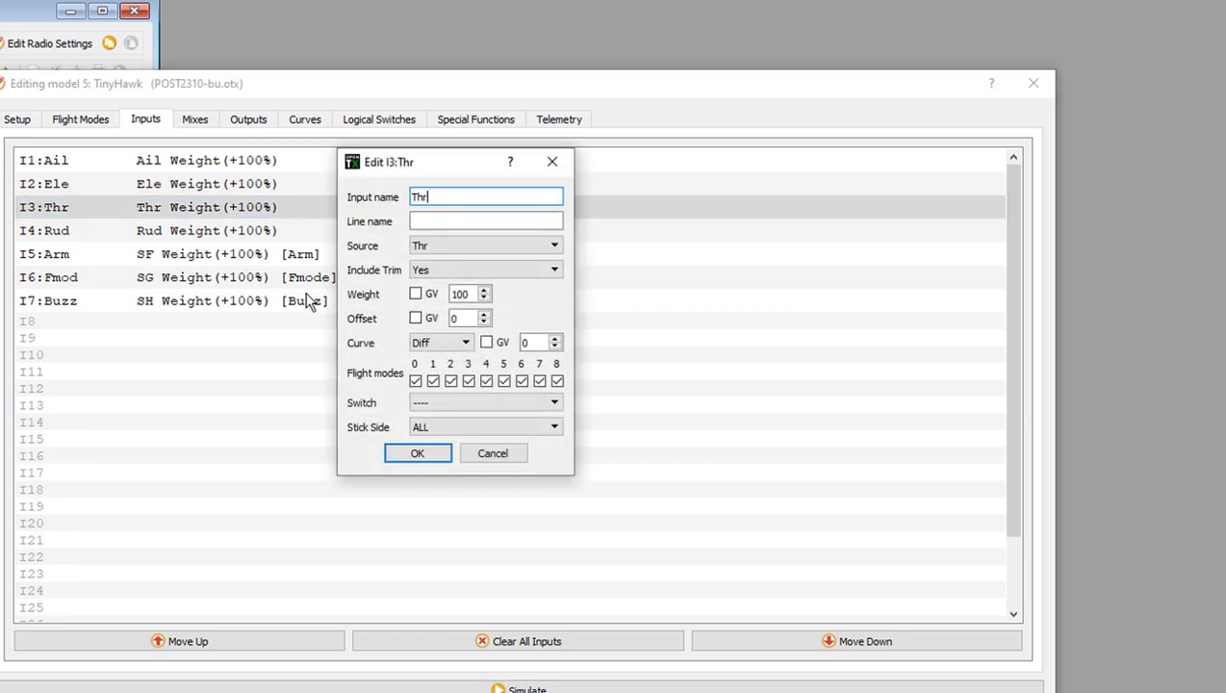
click(462, 342)
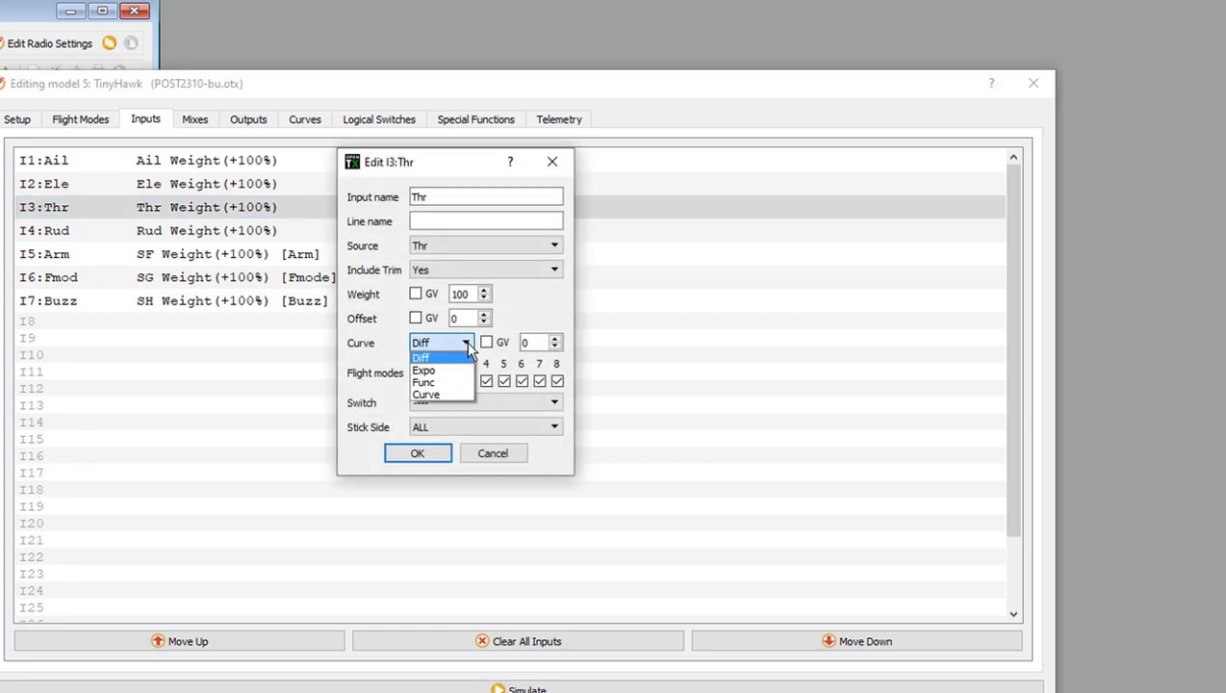
click(459, 394)
click(536, 343)
drag(555, 406, 556, 415)
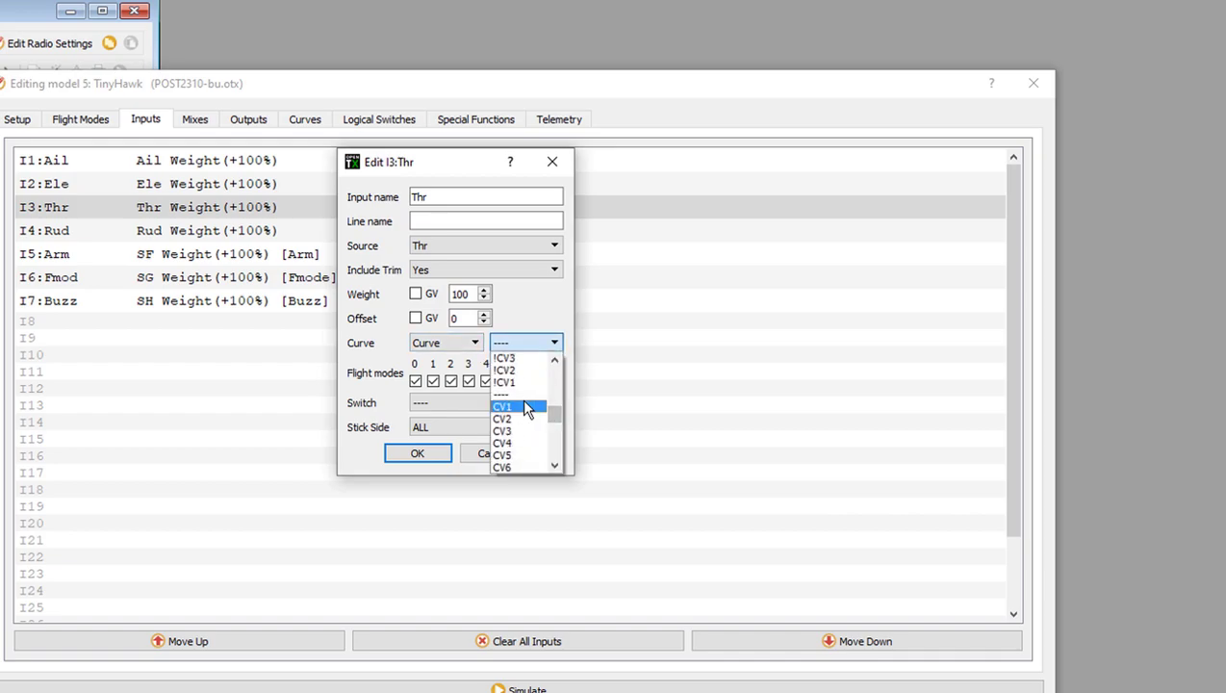
click(524, 405)
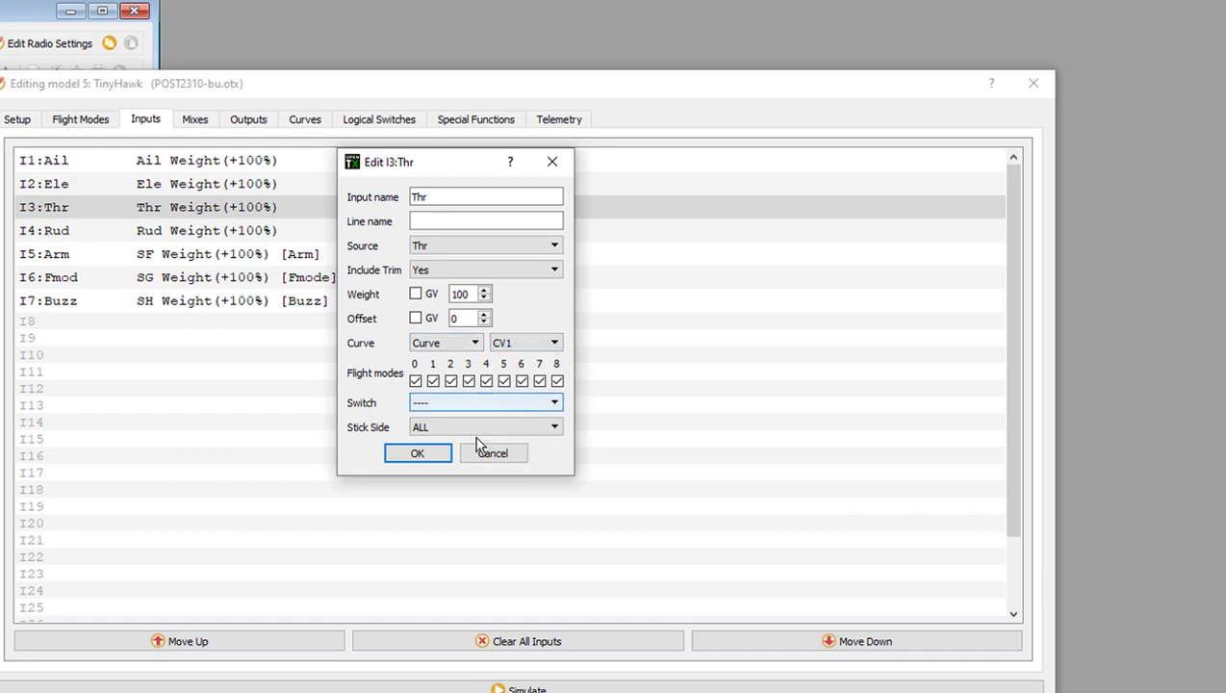
click(430, 452)
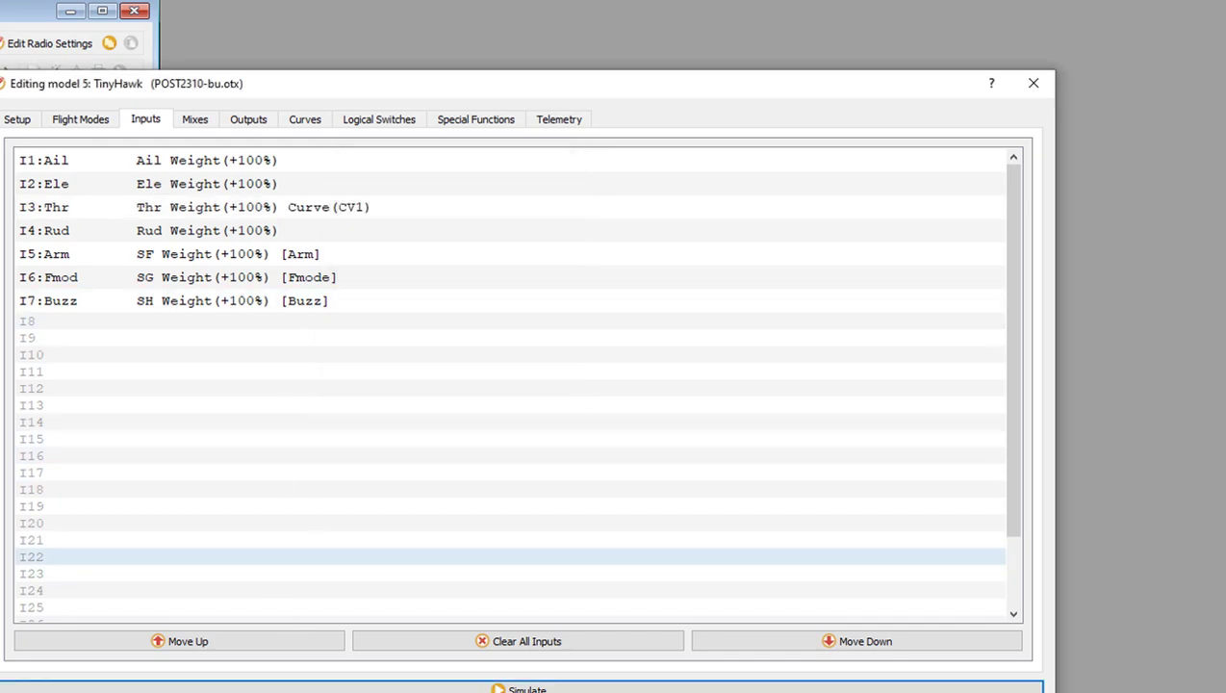
- Open the simulator's channels monitor and raise the throttle to see Ch03 hold 1000us until mid-stick
click(524, 686)
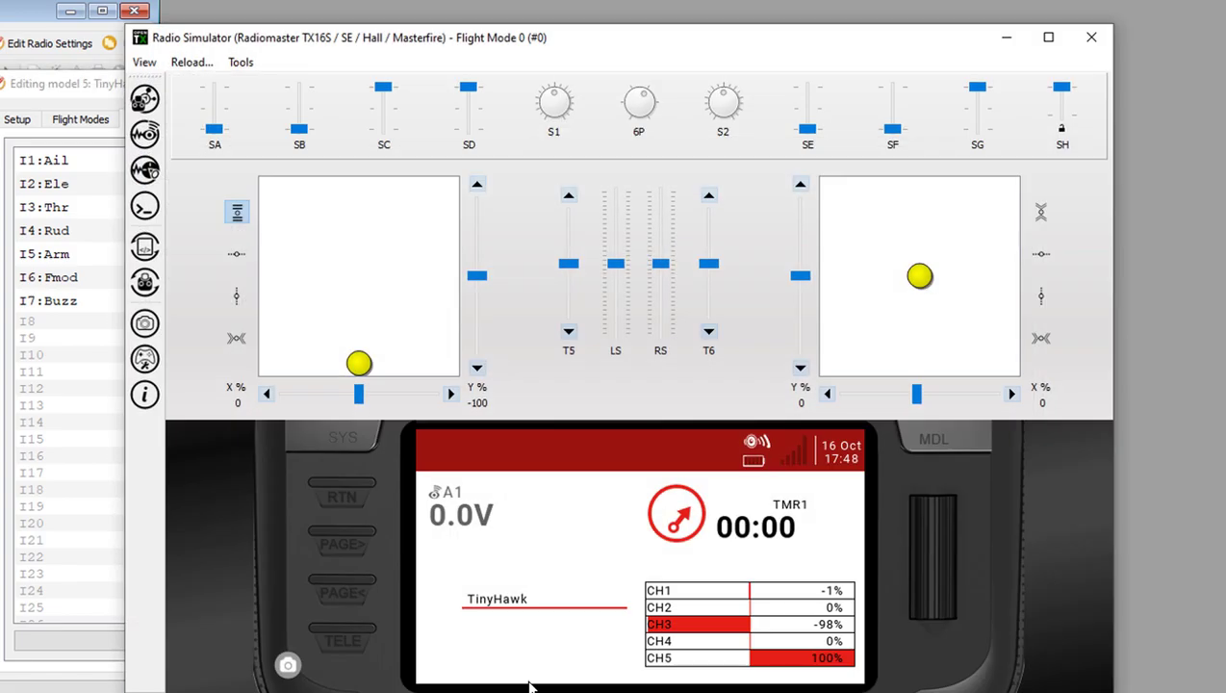
click(919, 599)
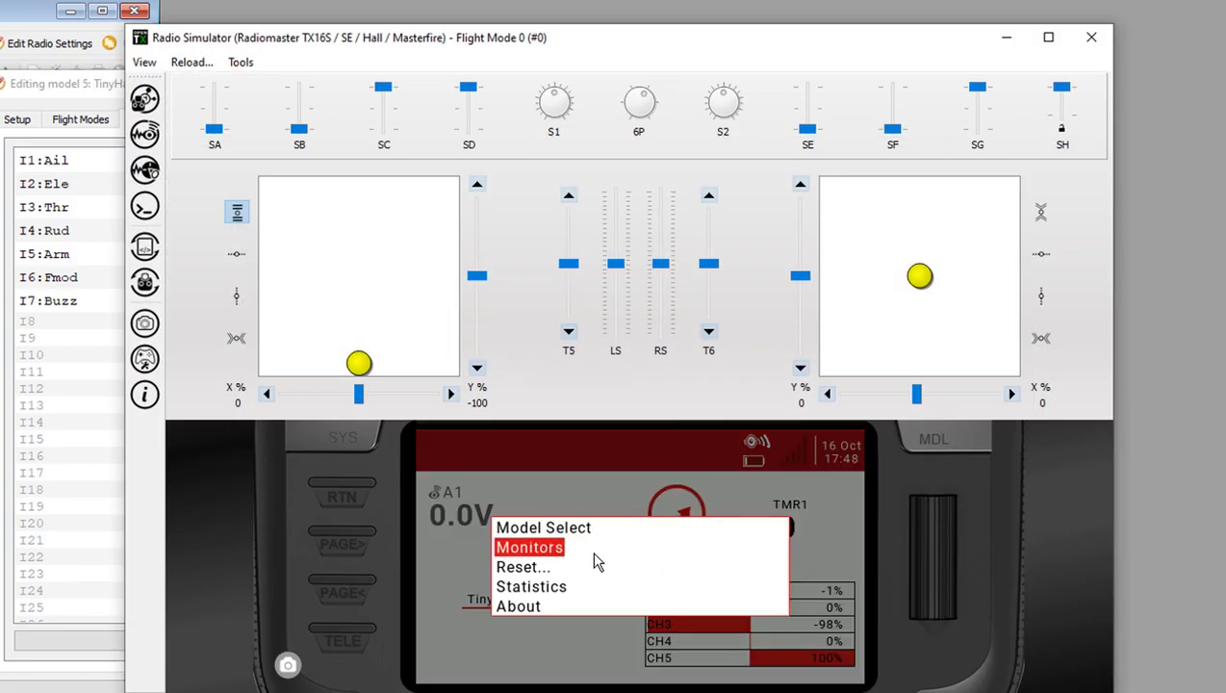
key(Return)
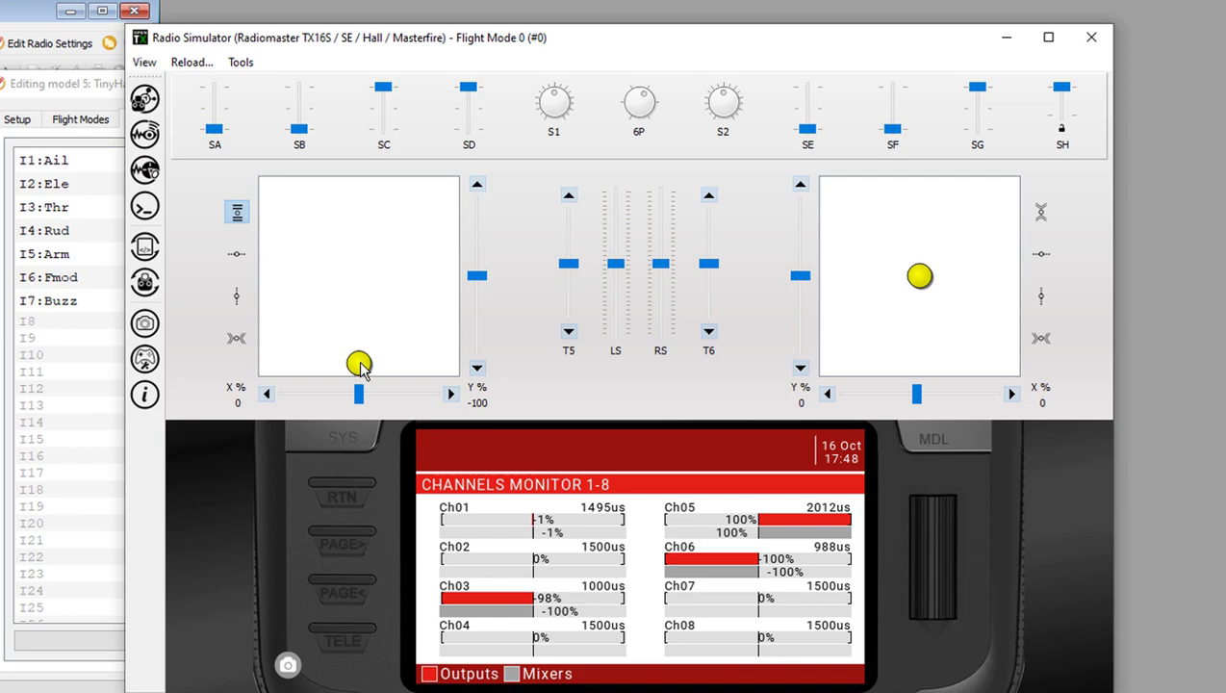
click(458, 16)
click(837, 63)
drag(358, 376, 392, 357)
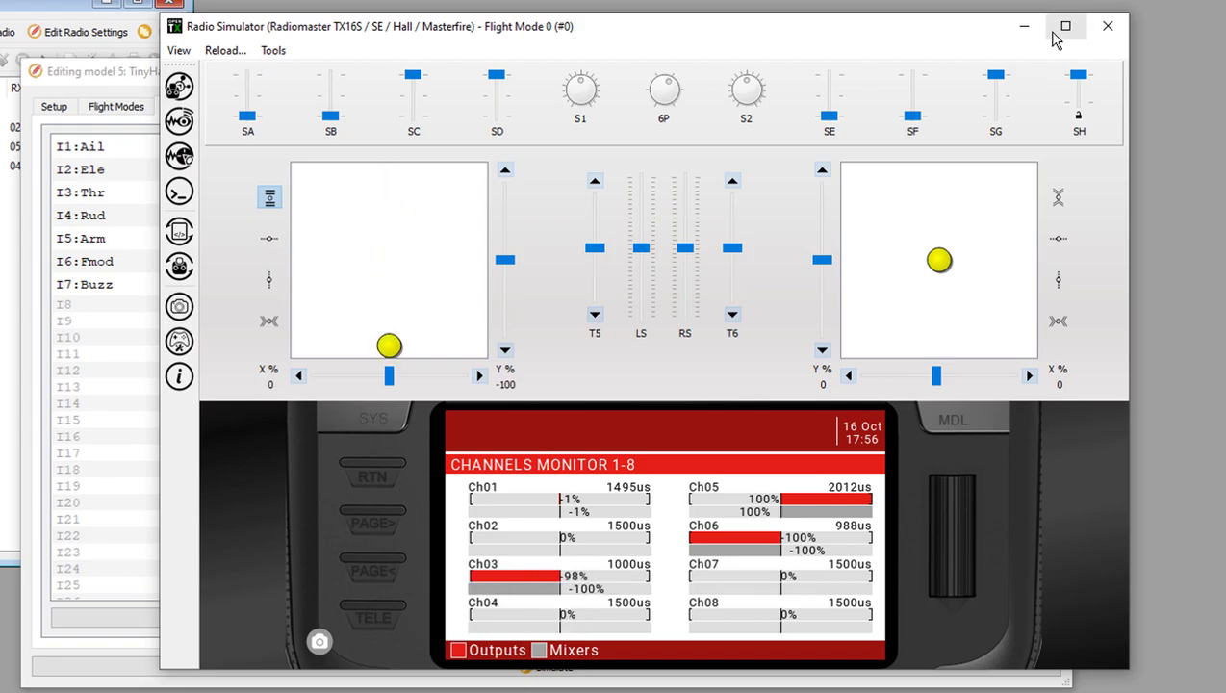
- Close the simulator and raise Curve 1's points 2, 3 and 4 to -92, -59 and -4
click(1107, 27)
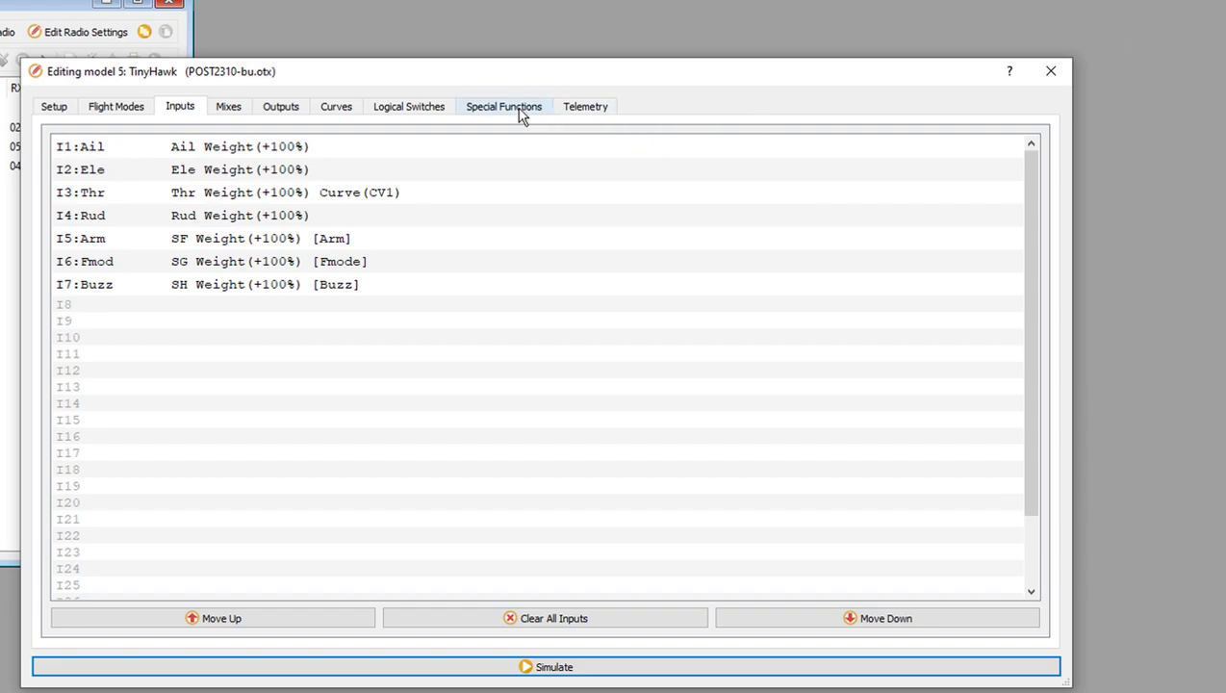
click(337, 108)
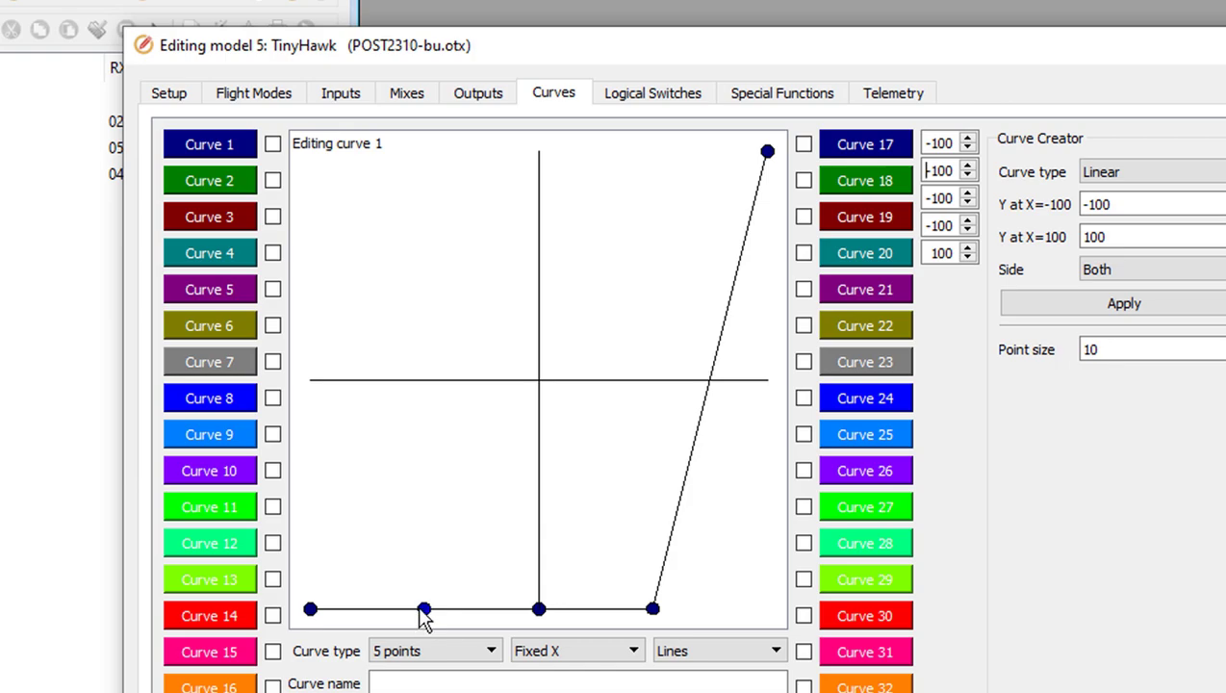
drag(421, 610, 421, 591)
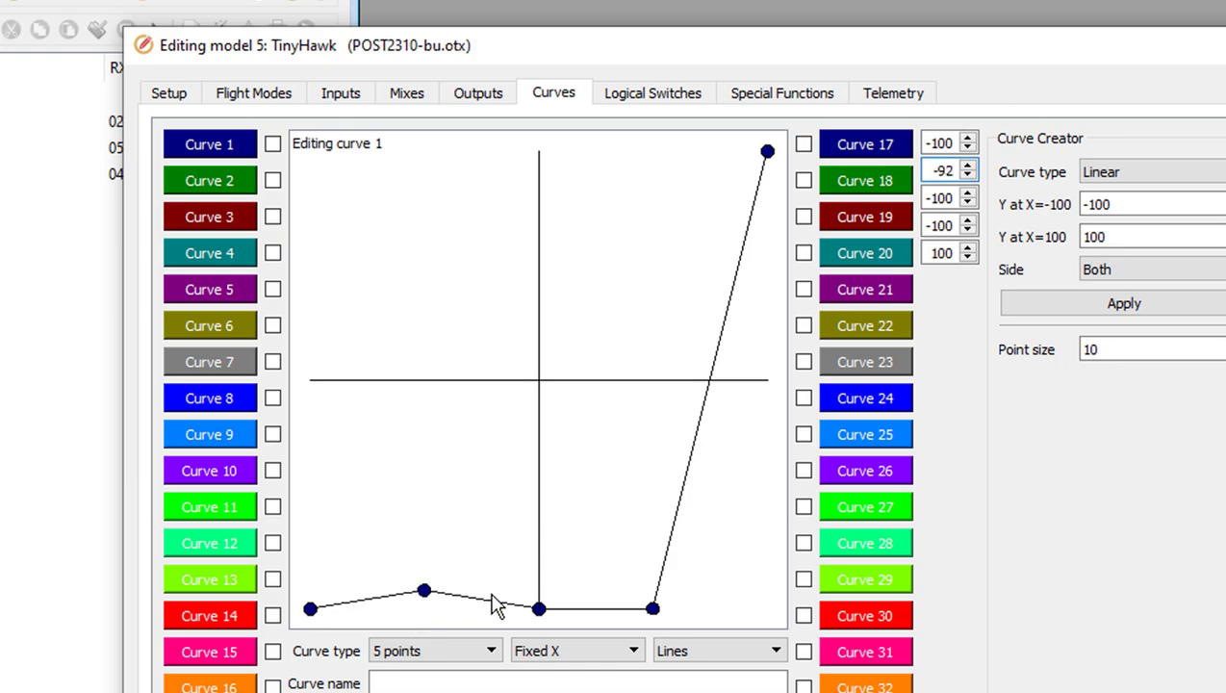
drag(540, 609, 559, 516)
drag(652, 607, 659, 390)
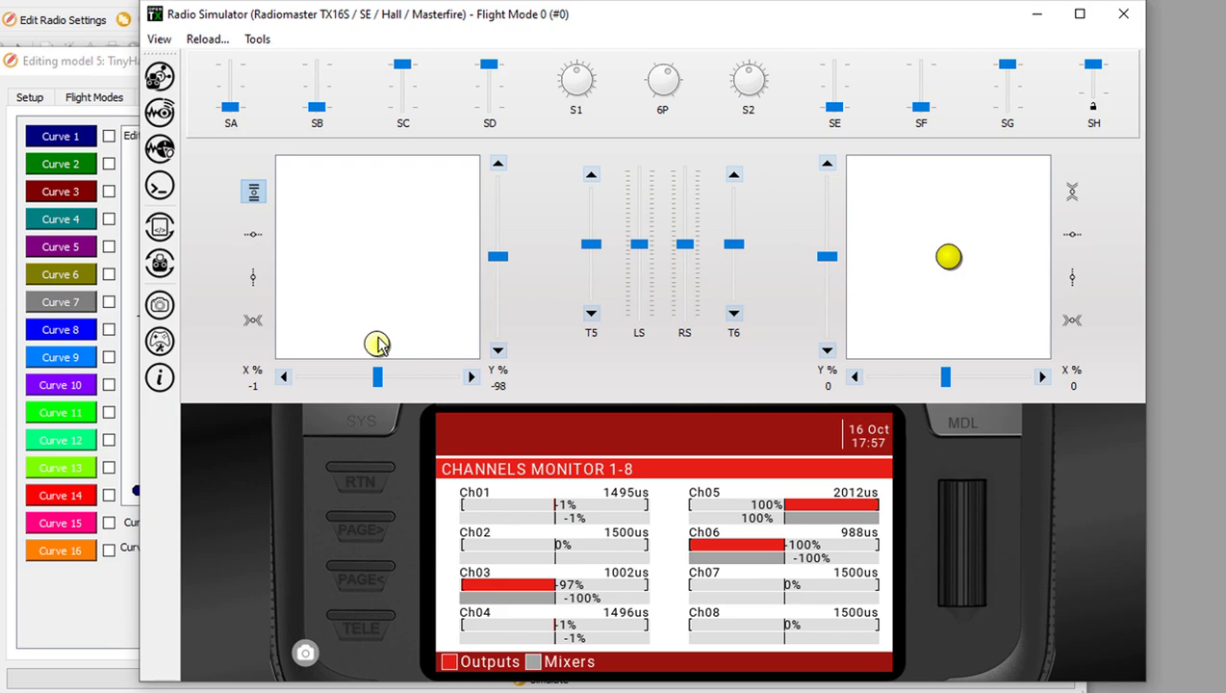
- Sweep the throttle stick and check Ch03 reads about -5% near 41% throttle
mouse_move(376, 343)
mouse_down()
mouse_move(383, 170)
mouse_move(376, 356)
mouse_move(378, 343)
mouse_up()
- Close the Radio Simulator and go back to TinyHawk's inputs, where I3:Thr shows Curve(CV1)
click(1123, 15)
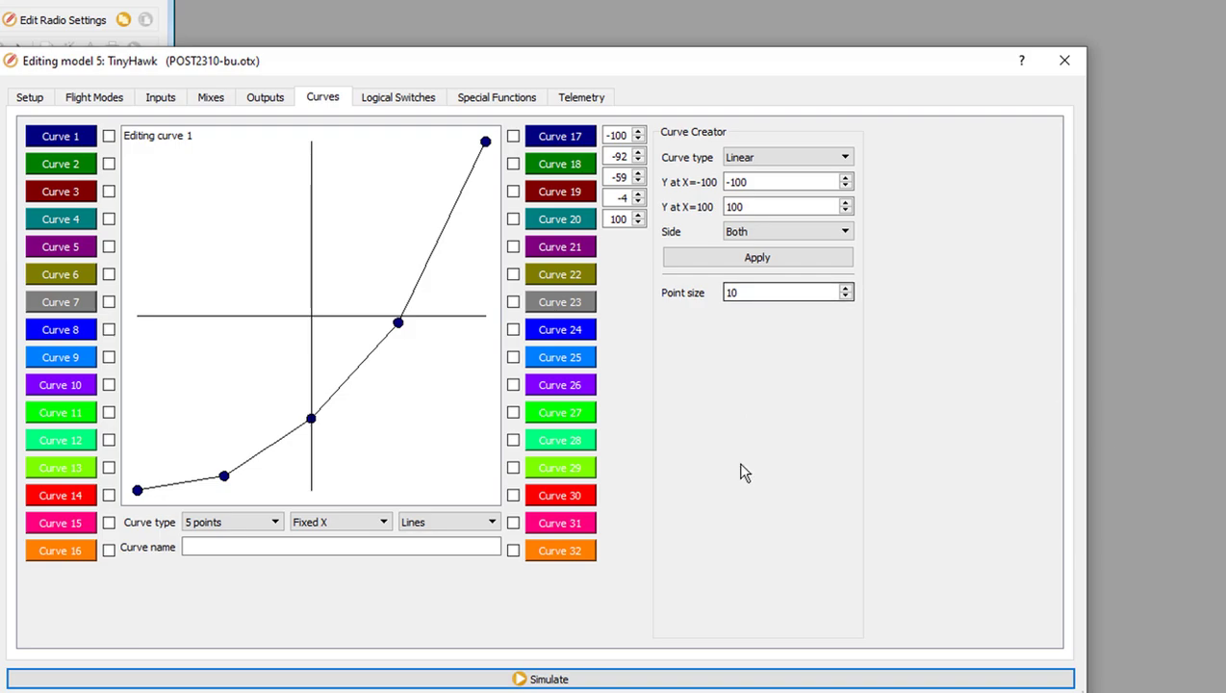
click(163, 98)
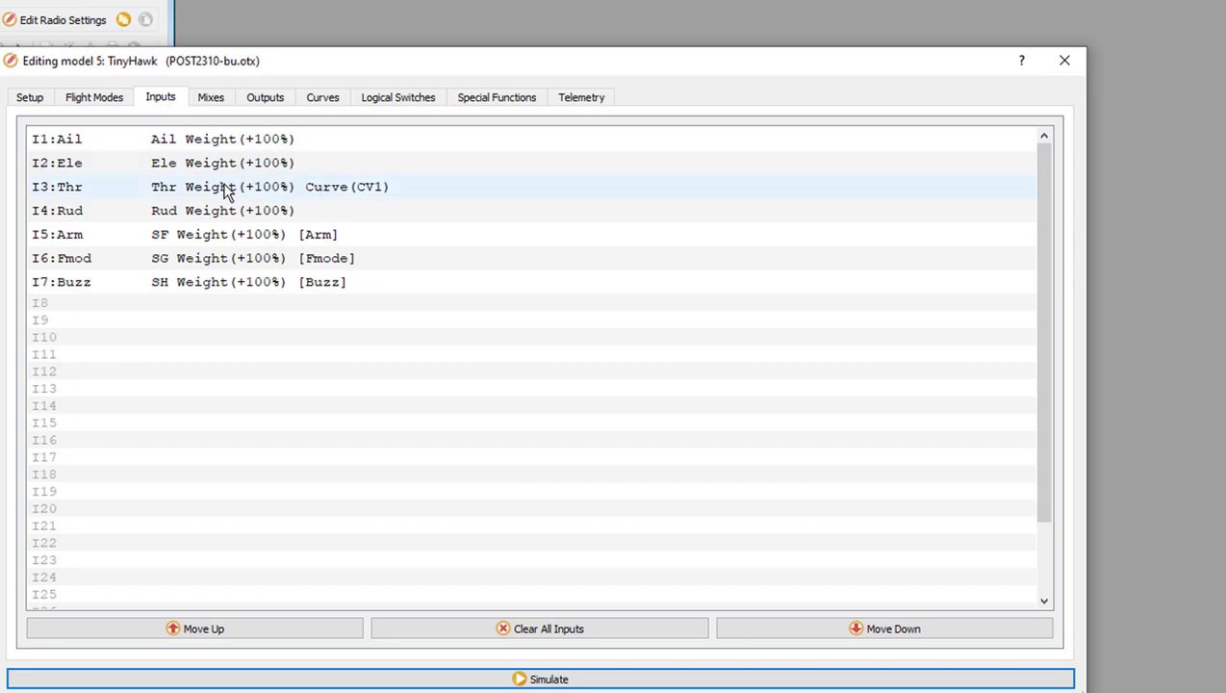